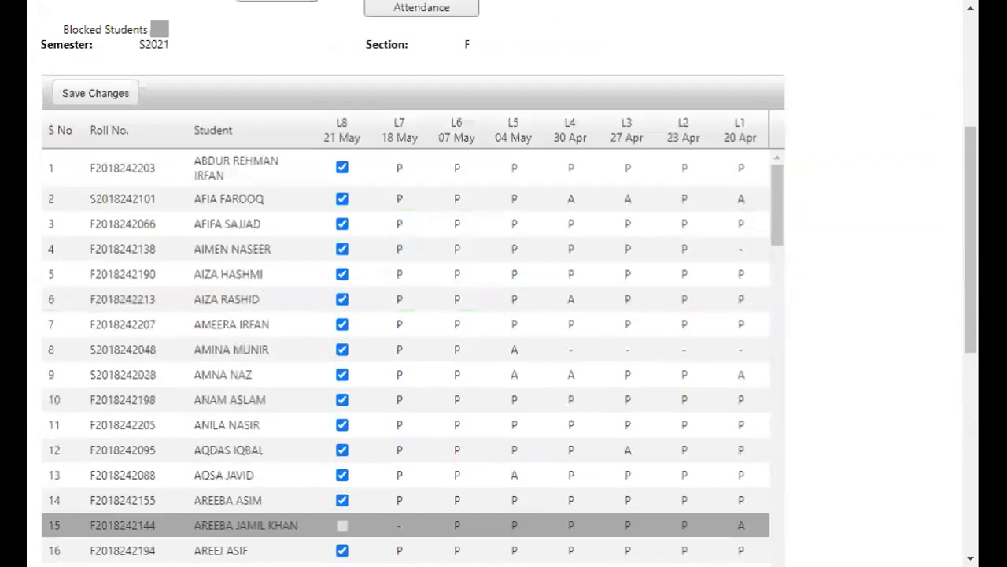
# - Look over the Food Laws and Regulations attendance page and its student list for lecture L8 on 21 May
pyautogui.scroll(4, 353, 299)
pyautogui.scroll(-6, 359, 292)
pyautogui.scroll(-3, 655, 153)
pyautogui.scroll(5, 664, 144)
pyautogui.scroll(-4, 162, 225)
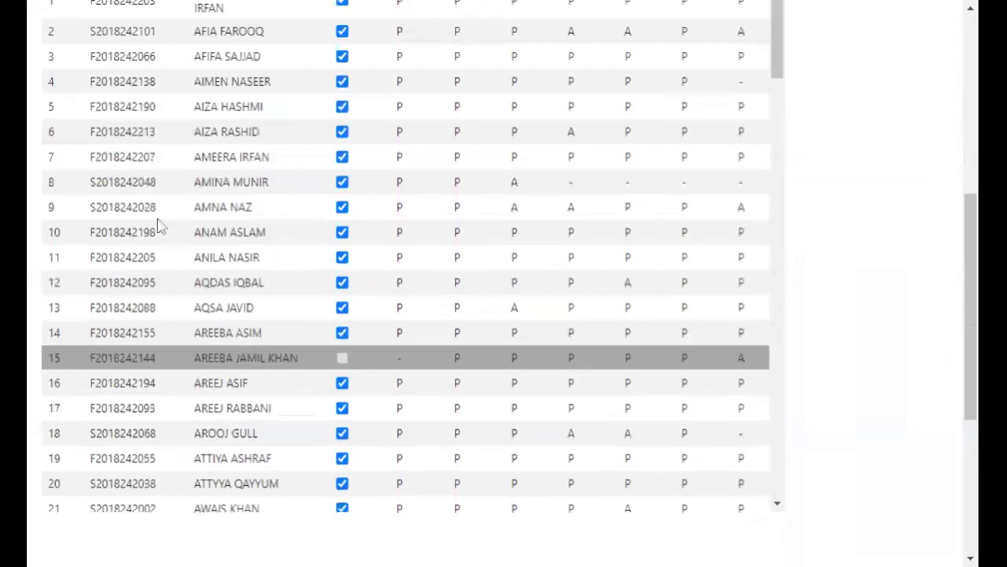
pyautogui.scroll(-3, 873, 144)
pyautogui.scroll(6, 648, 128)
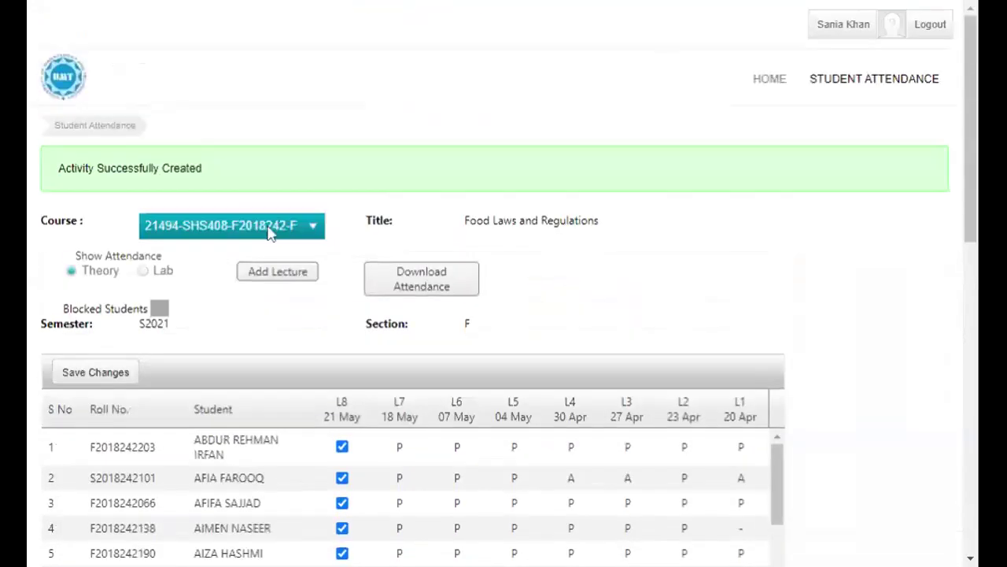
pyautogui.scroll(-3, 353, 496)
pyautogui.scroll(3, 753, 512)
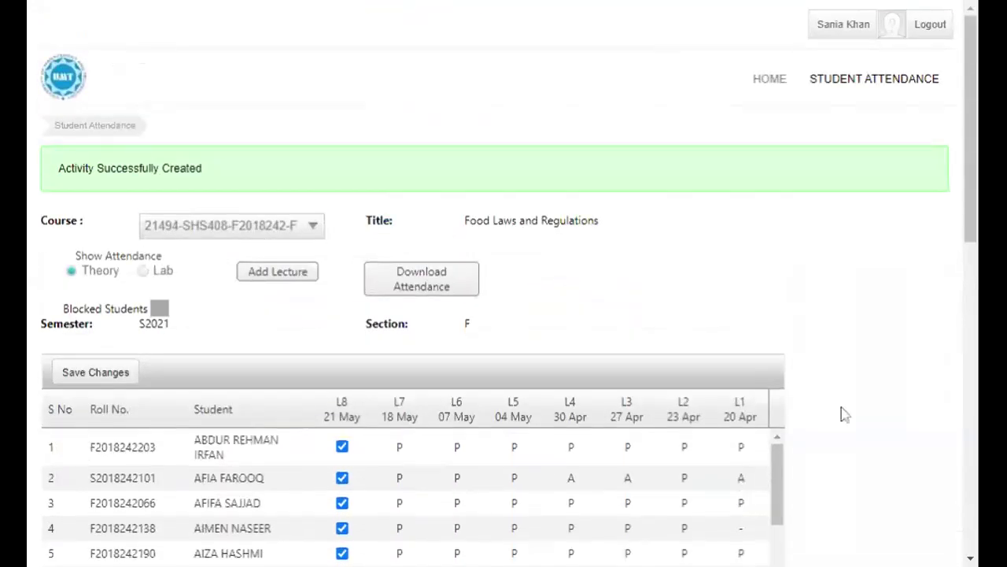
pyautogui.scroll(-2, 301, 349)
pyautogui.scroll(2, 249, 331)
pyautogui.scroll(-1, 619, 307)
pyautogui.scroll(-1, 618, 308)
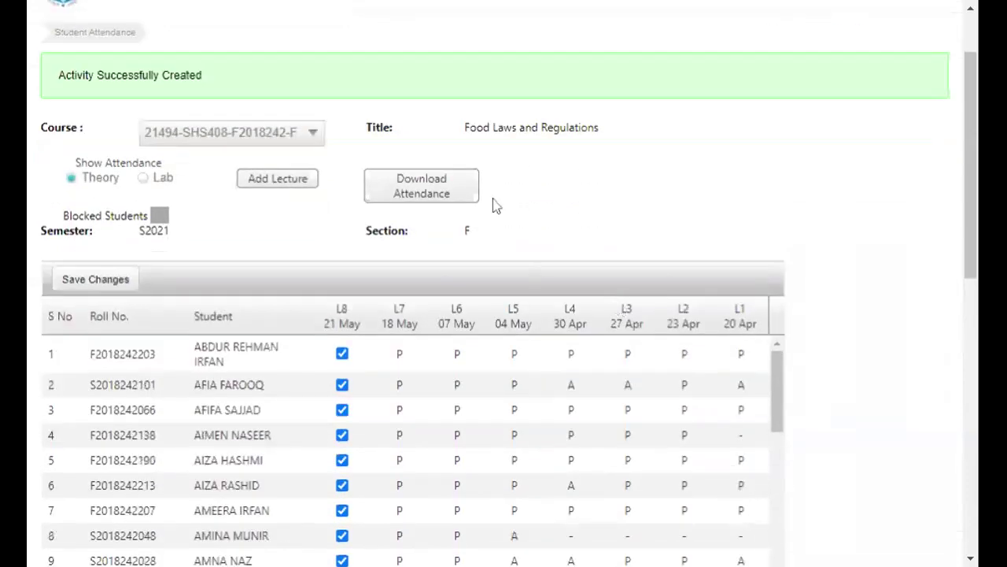
# - Mark the student with S No 3 absent for lecture L8 on 21 May
pyautogui.click(342, 354)
pyautogui.click(344, 354)
pyautogui.scroll(-3, 843, 365)
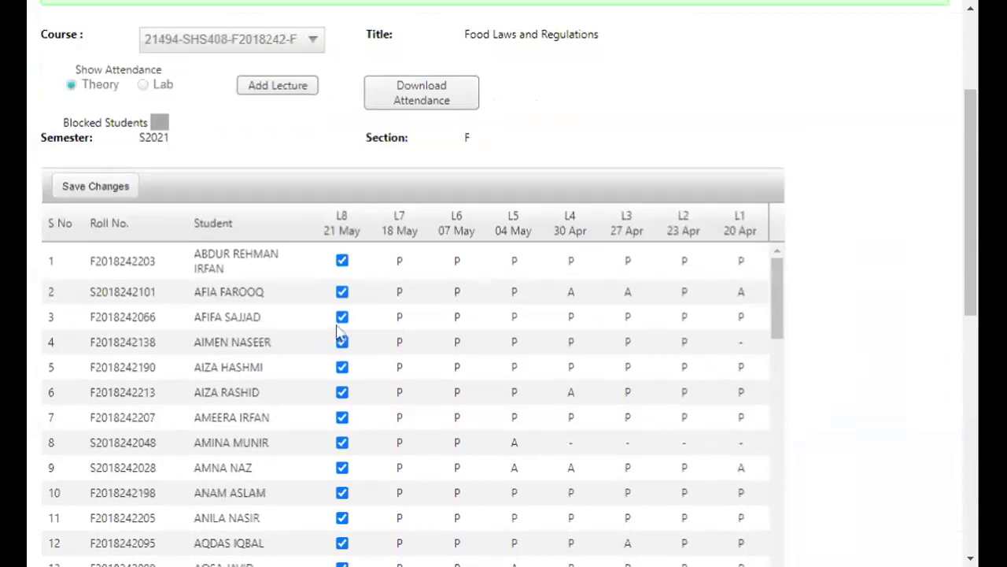
pyautogui.click(342, 317)
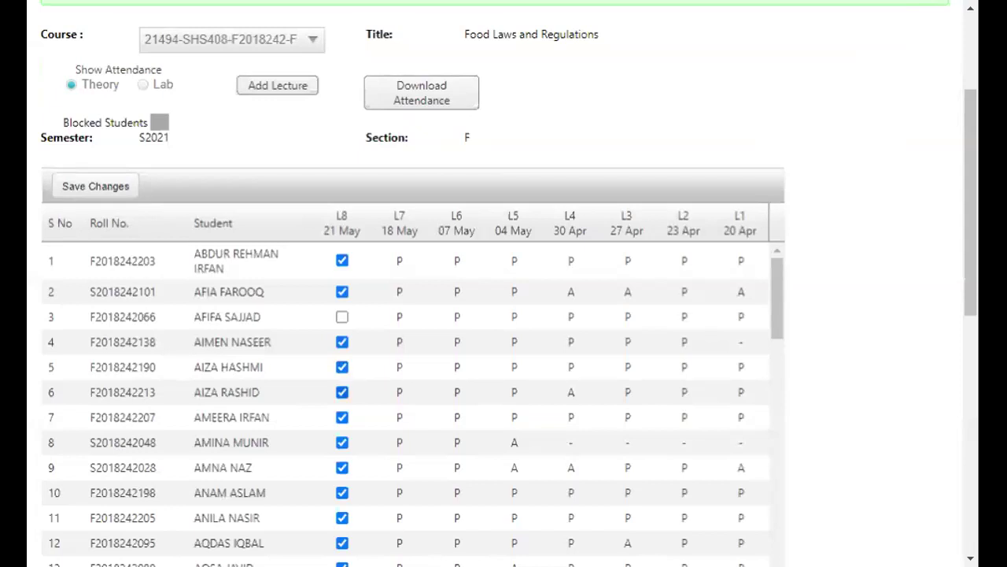
# - Mark the students with S No 21 and 22 absent for lecture L8 on 21 May
pyautogui.scroll(-1, 315, 425)
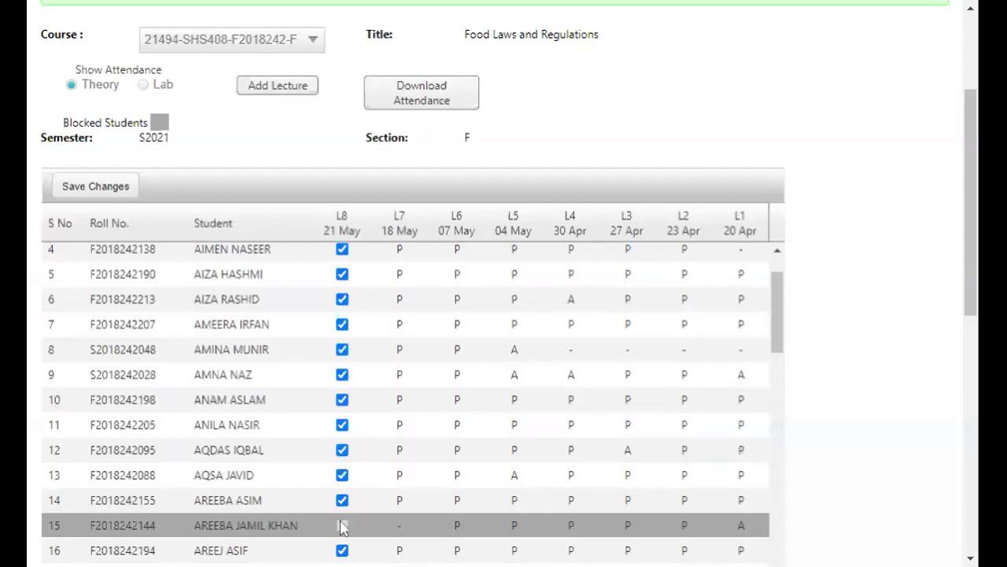
pyautogui.scroll(-3, 342, 504)
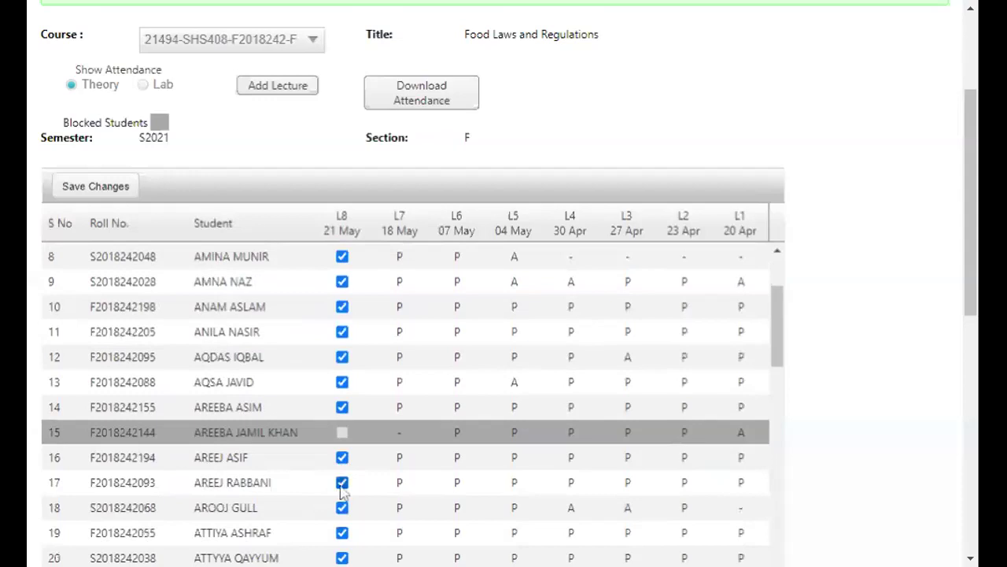
pyautogui.scroll(-3, 288, 516)
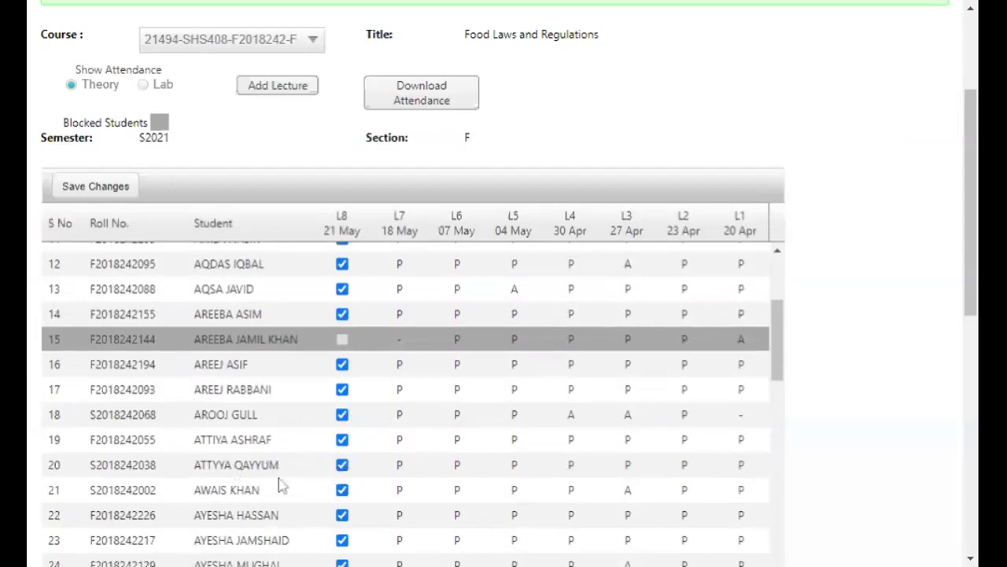
pyautogui.scroll(-3, 283, 476)
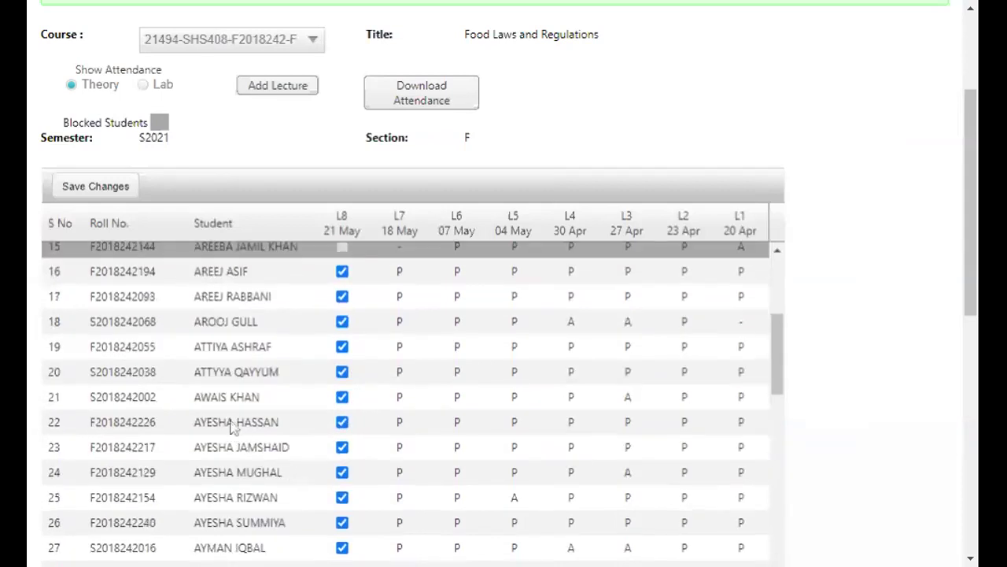
pyautogui.click(338, 375)
pyautogui.click(345, 376)
pyautogui.click(343, 398)
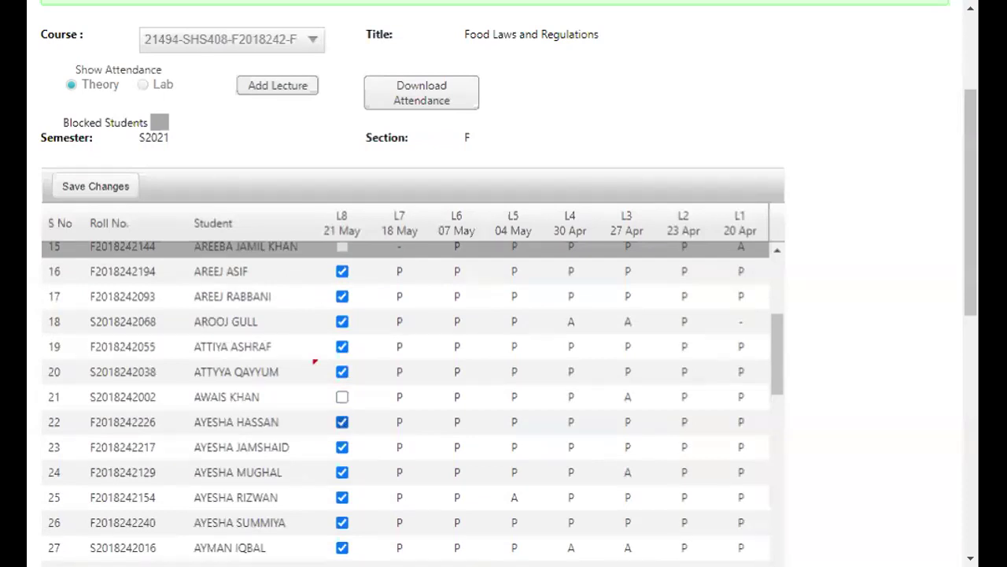
pyautogui.click(343, 423)
# - Mark the students with S No 33, 35 and 36 absent for lecture L8 on 21 May
pyautogui.scroll(-2, 277, 477)
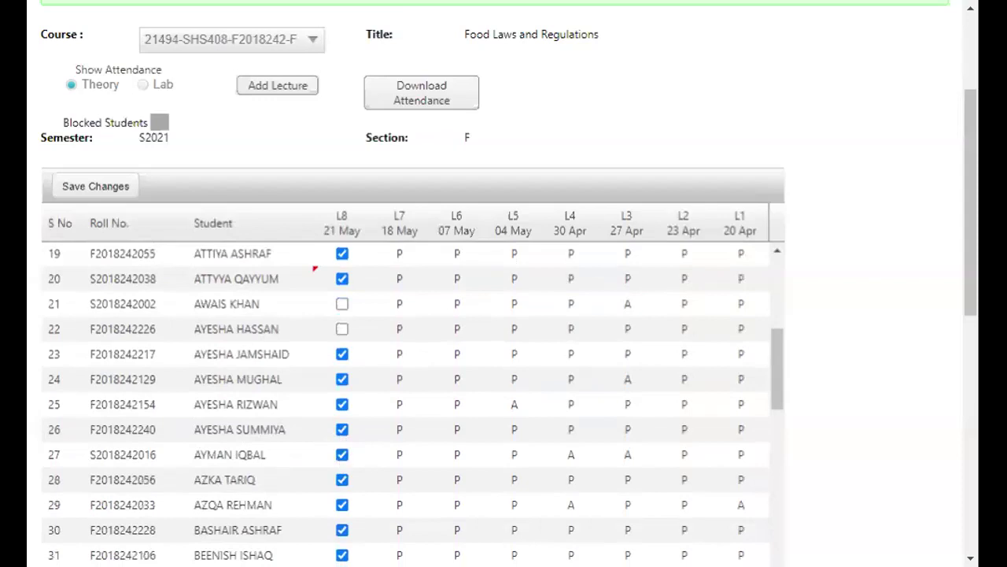
pyautogui.scroll(-3, 236, 455)
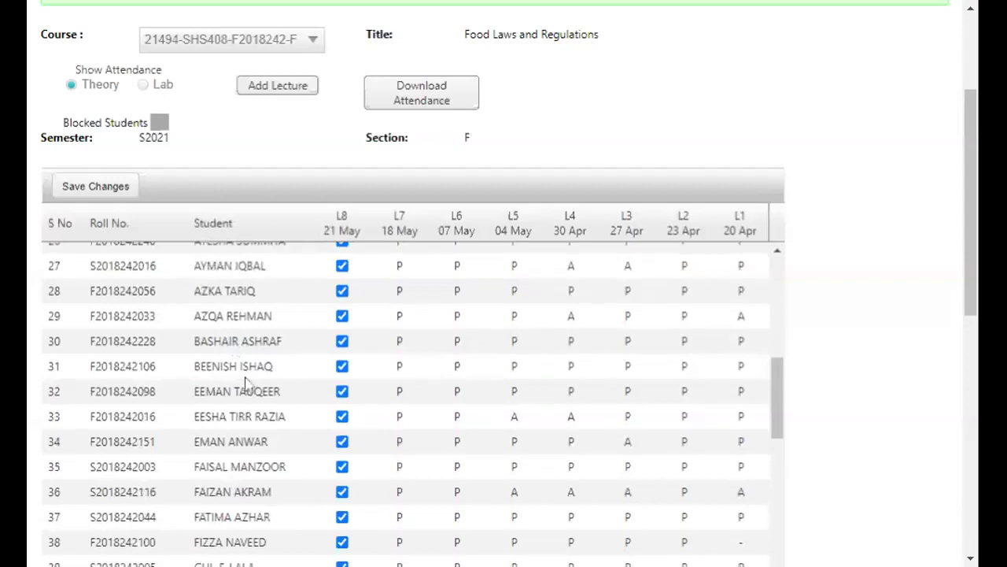
pyautogui.scroll(-1, 250, 384)
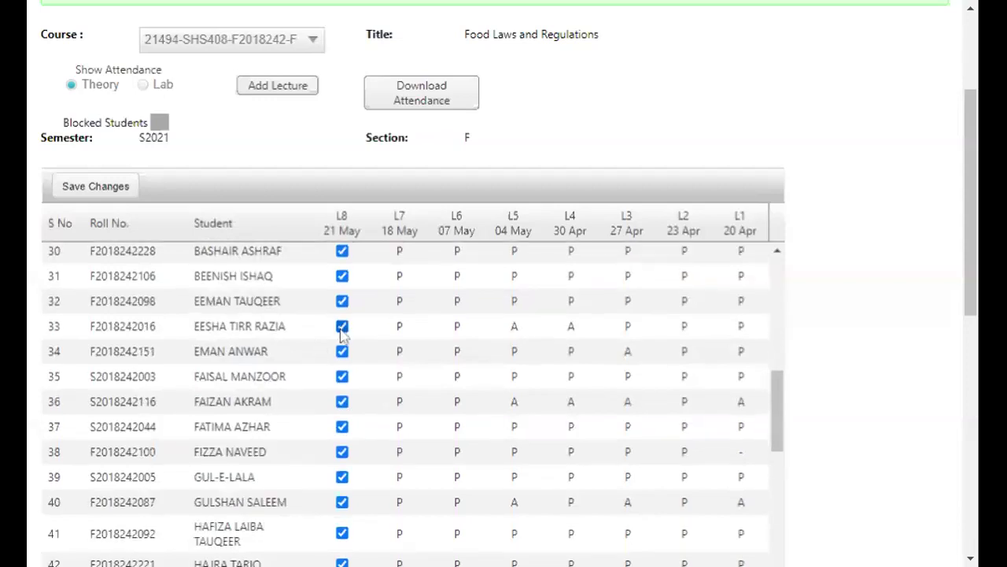
pyautogui.click(342, 331)
pyautogui.click(342, 378)
pyautogui.click(342, 401)
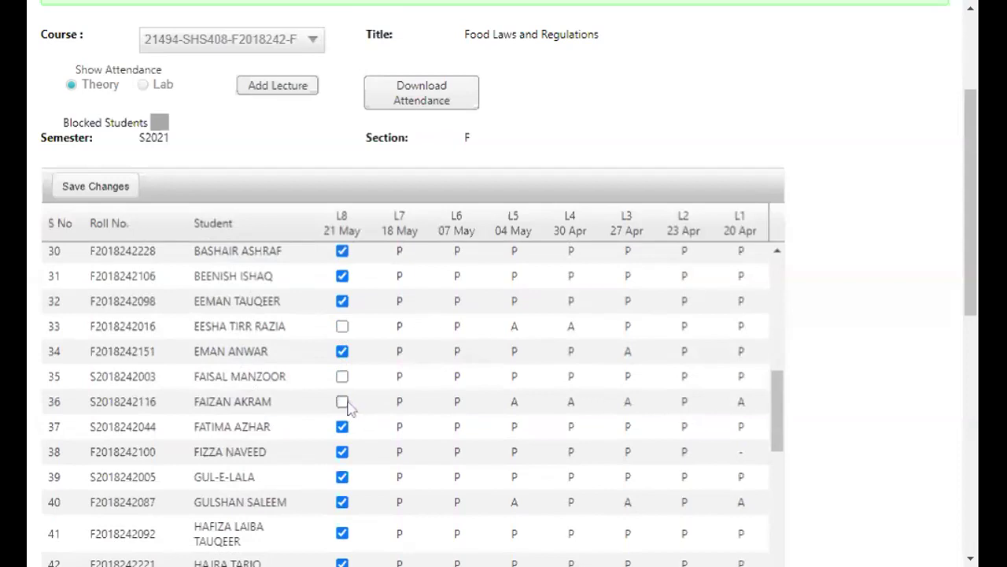
# - Mark the students with S No 39, 43, 44 and 51 absent for lecture L8 on 21 May
pyautogui.scroll(-1, 281, 425)
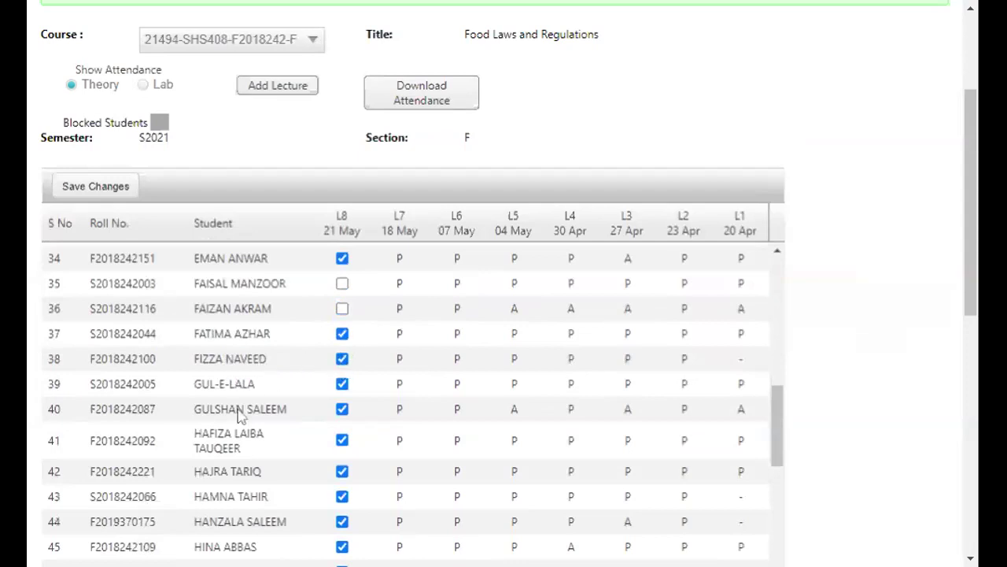
pyautogui.click(342, 383)
pyautogui.scroll(-3, 255, 420)
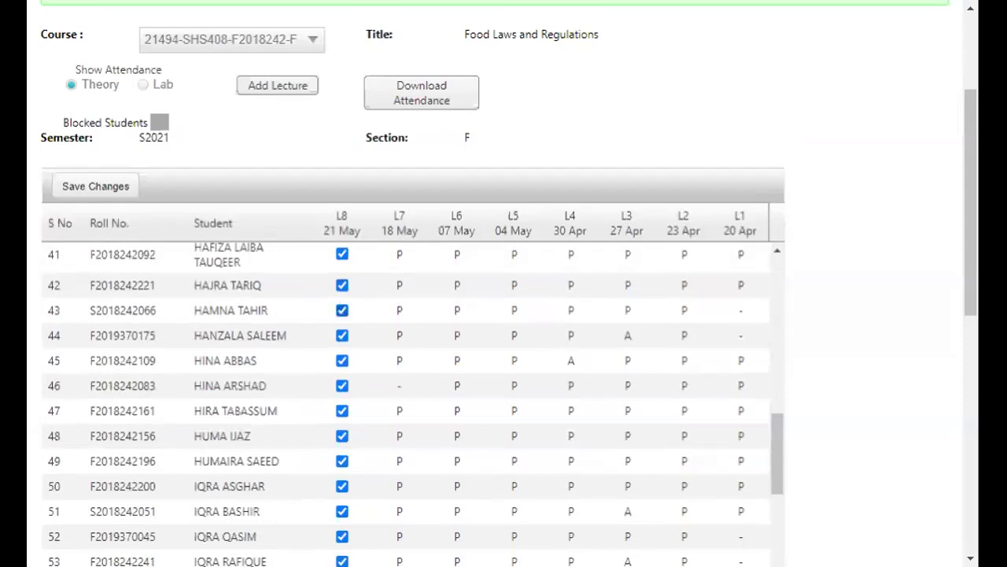
pyautogui.click(343, 310)
pyautogui.click(343, 337)
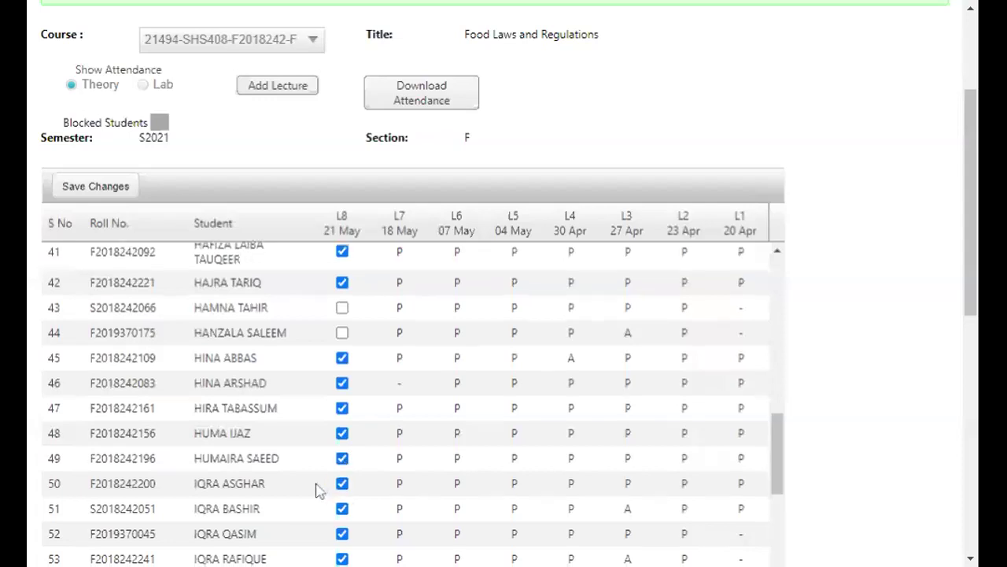
pyautogui.scroll(-3, 322, 488)
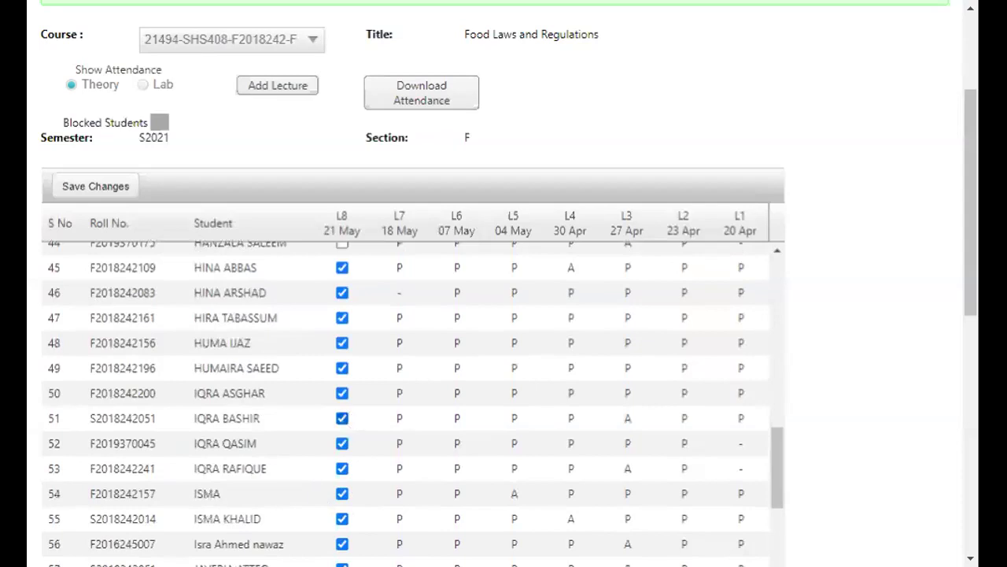
pyautogui.click(342, 420)
pyautogui.scroll(-3, 254, 447)
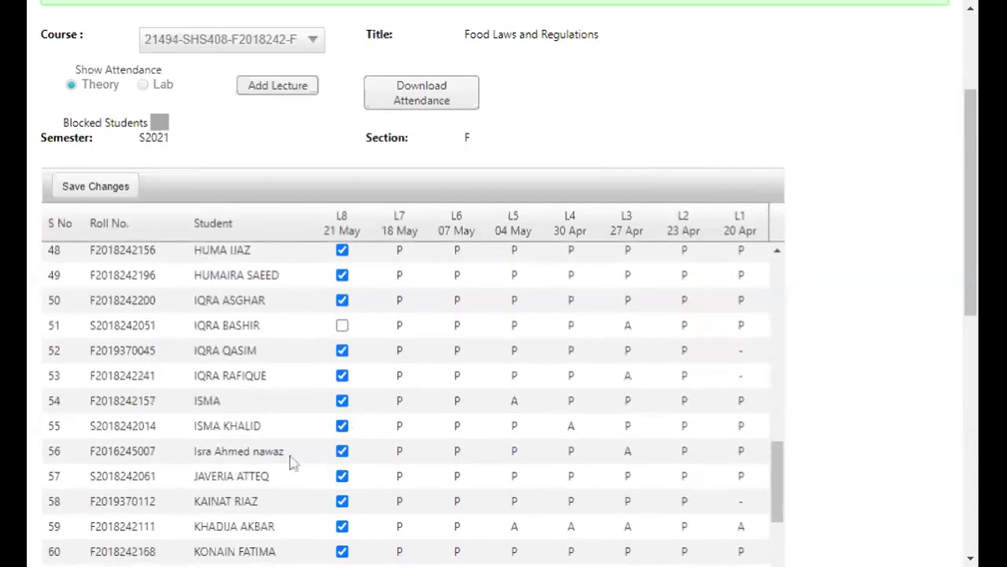
pyautogui.scroll(-1, 299, 452)
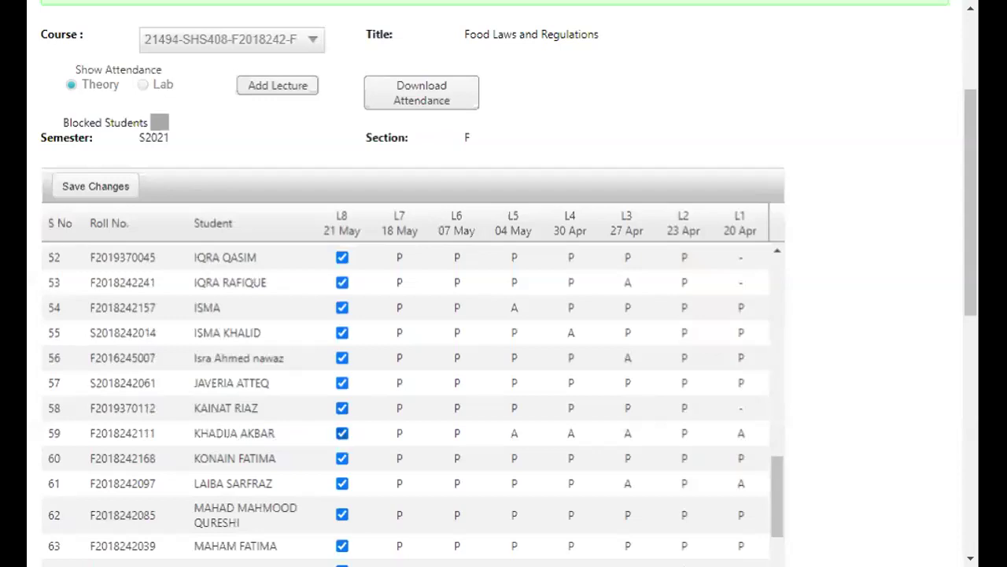
pyautogui.scroll(-1, 267, 452)
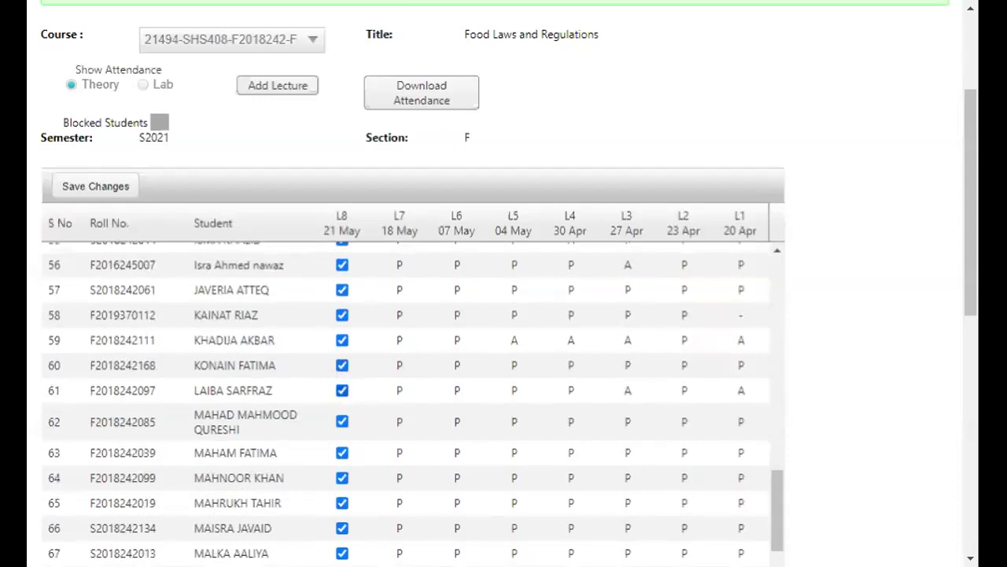
pyautogui.scroll(-1, 263, 429)
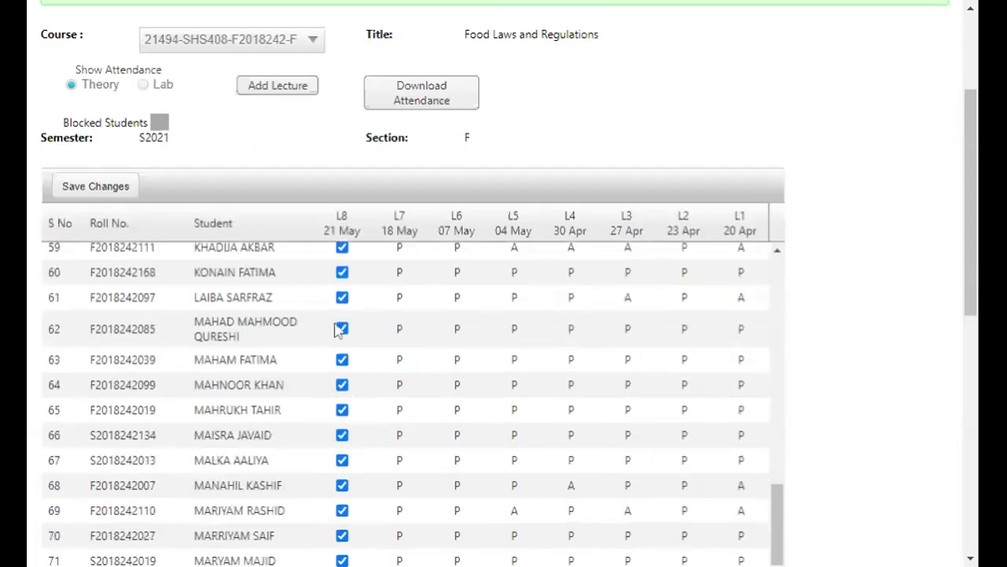
pyautogui.click(343, 359)
pyautogui.click(342, 361)
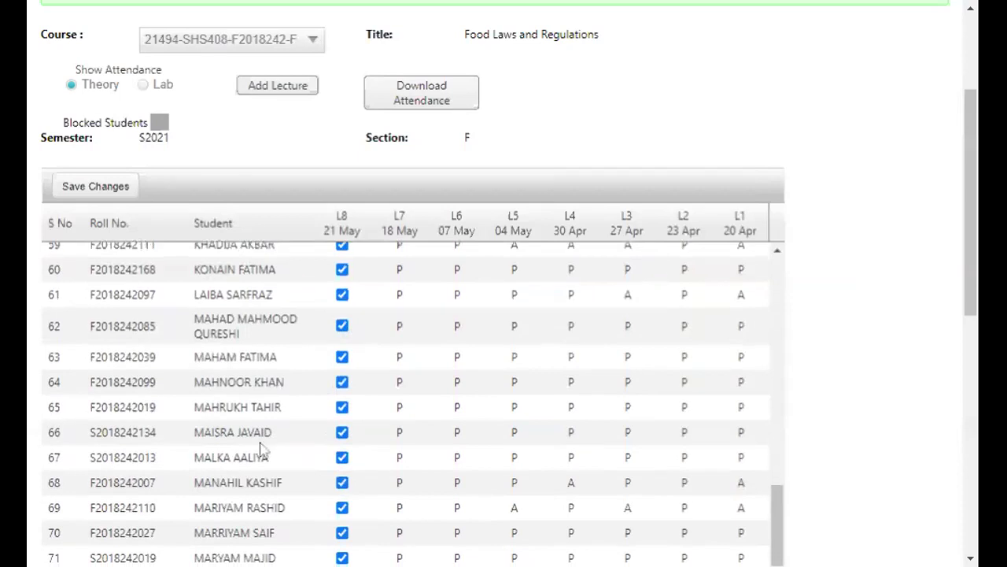
pyautogui.scroll(-1, 337, 440)
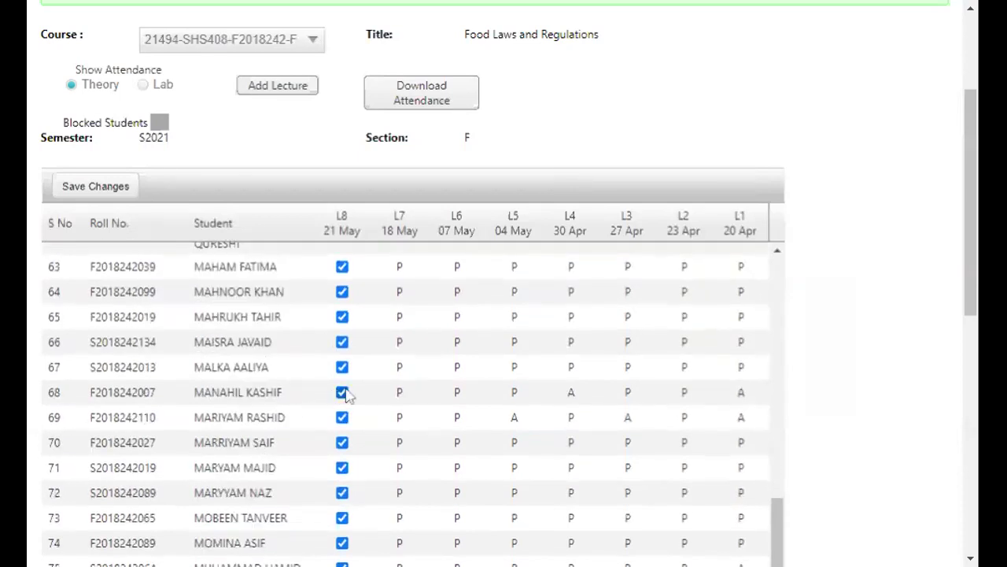
pyautogui.click(344, 392)
pyautogui.click(343, 392)
# - Mark the students with S No 74, 76 and 78 absent for lecture L8 on 21 May
pyautogui.scroll(-2, 279, 418)
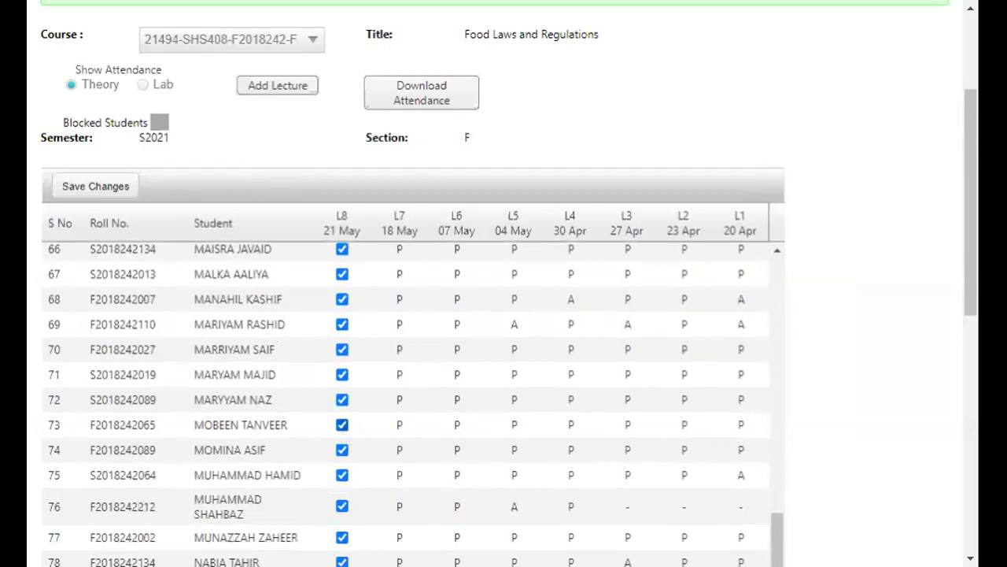
pyautogui.click(344, 451)
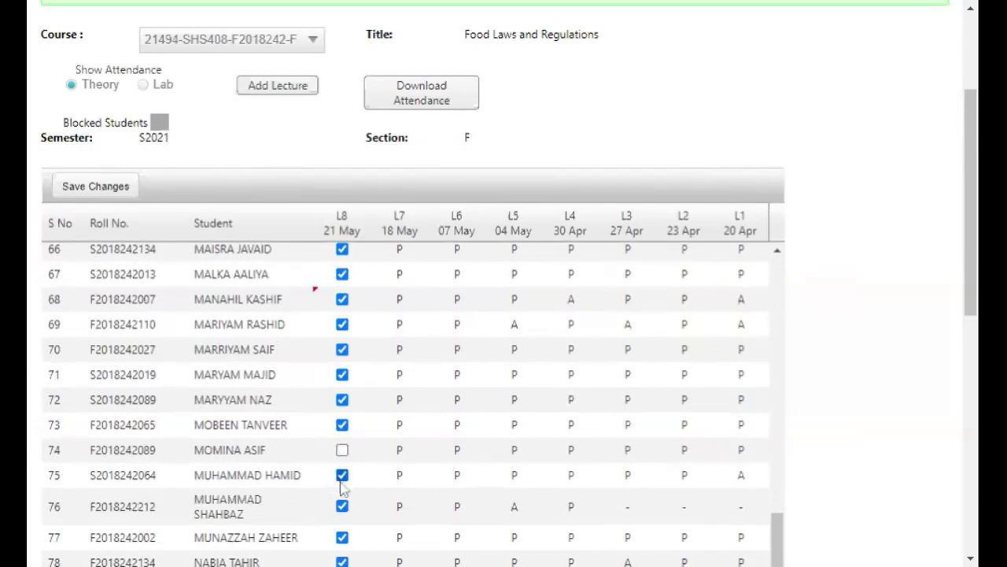
pyautogui.scroll(-1, 343, 482)
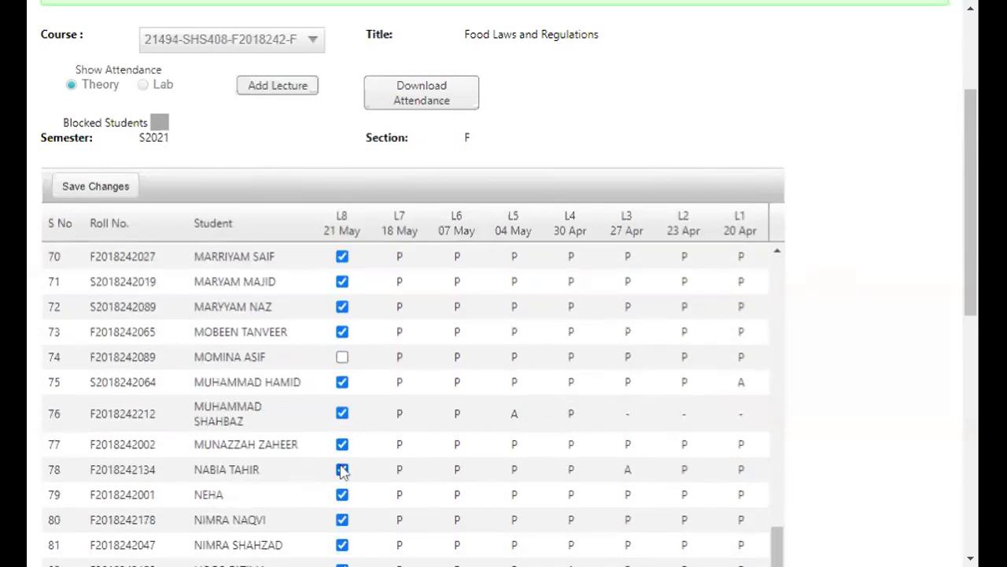
pyautogui.click(342, 414)
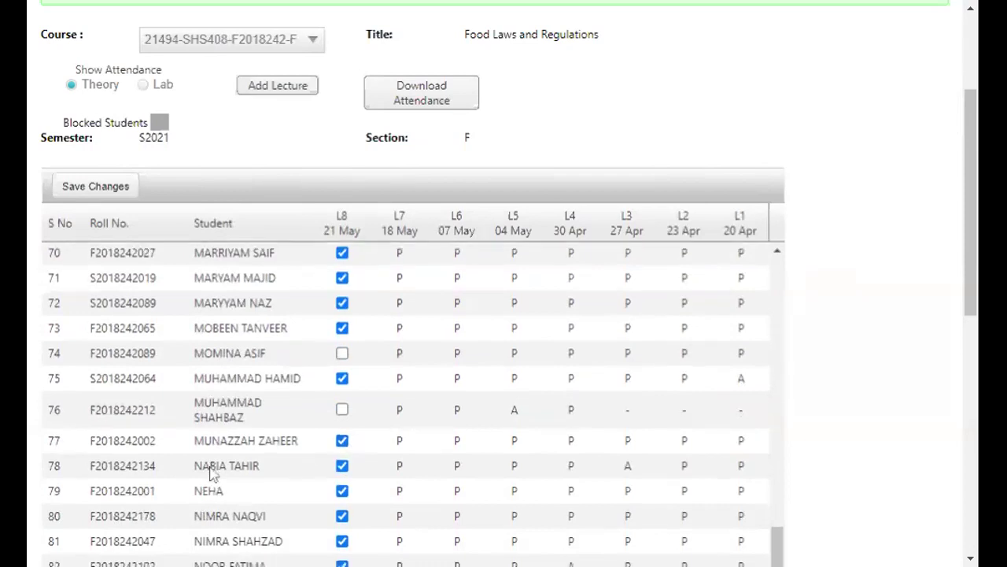
pyautogui.scroll(-2, 321, 391)
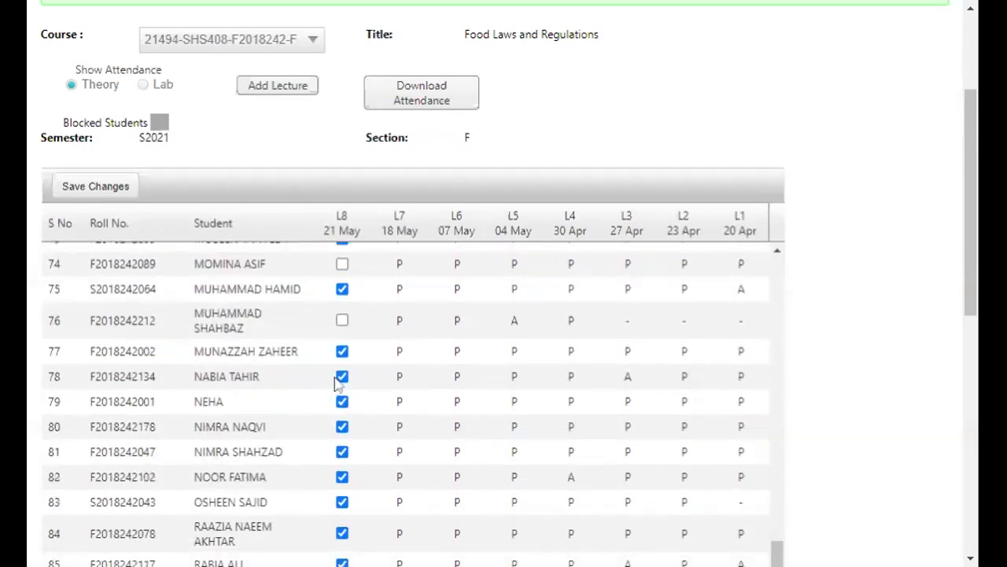
pyautogui.click(340, 379)
# - Mark the student with S No 93 absent for lecture L8 on 21 May
pyautogui.scroll(-2, 340, 393)
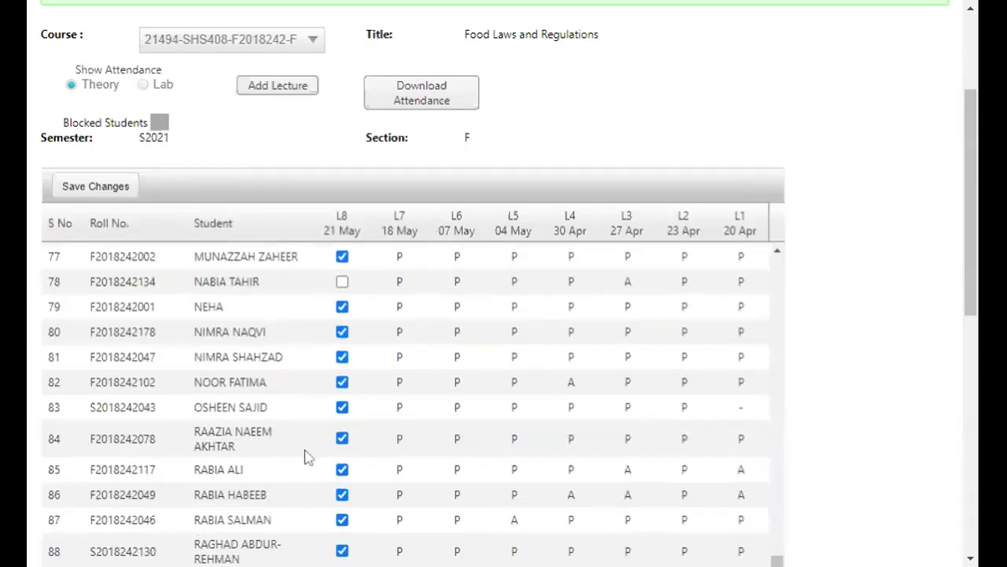
pyautogui.scroll(-1, 307, 455)
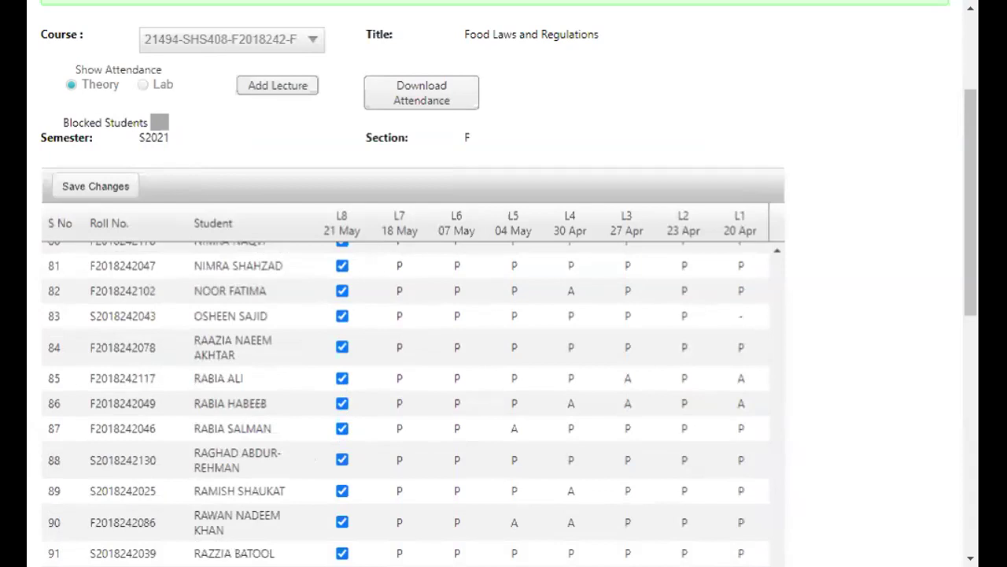
pyautogui.click(343, 431)
pyautogui.click(344, 431)
pyautogui.scroll(-2, 319, 488)
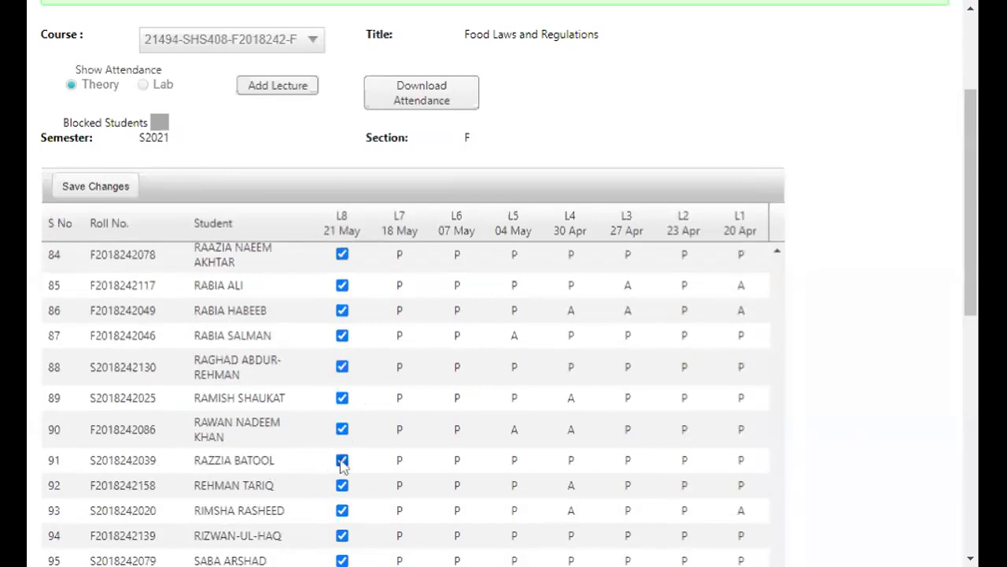
pyautogui.scroll(-2, 339, 457)
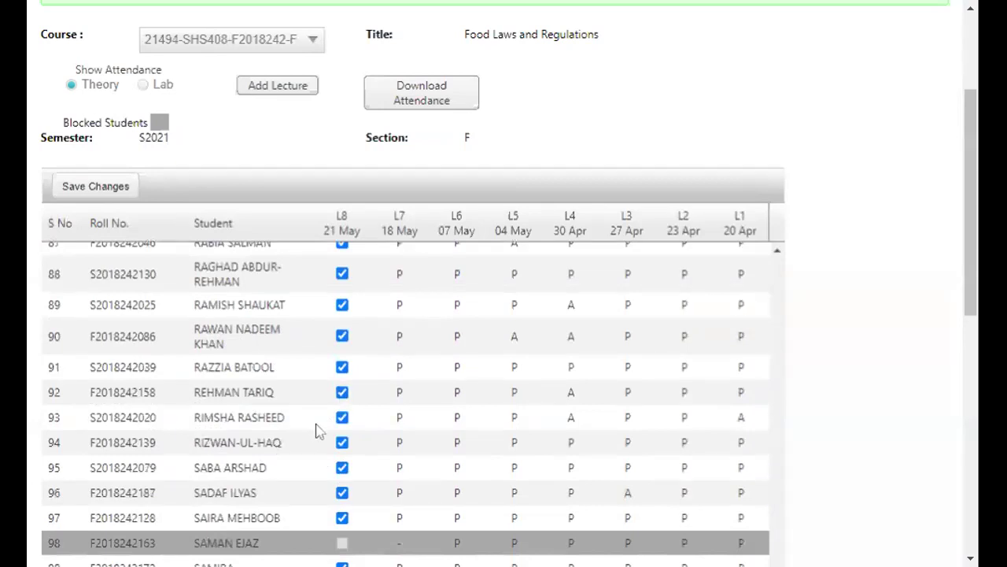
pyautogui.click(342, 417)
pyautogui.scroll(-2, 289, 504)
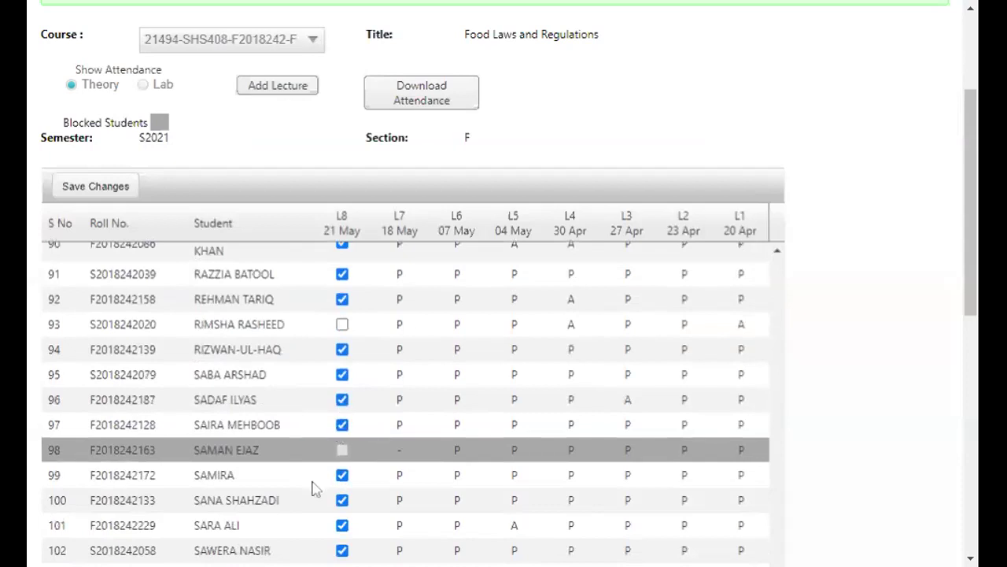
# - Mark the students with S No 104 and 107 absent for lecture L8 on 21 May
pyautogui.scroll(-3, 342, 480)
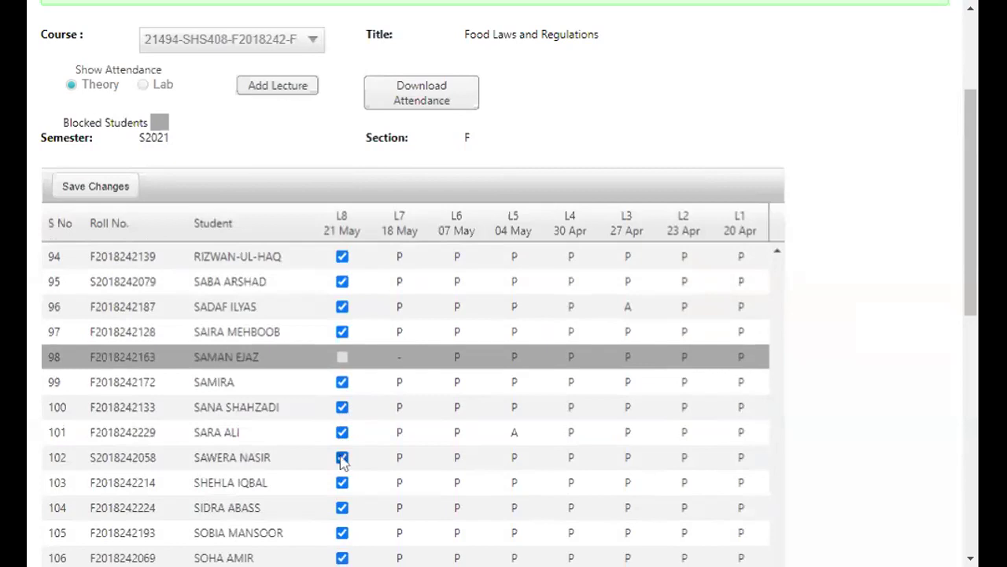
pyautogui.scroll(-1, 308, 486)
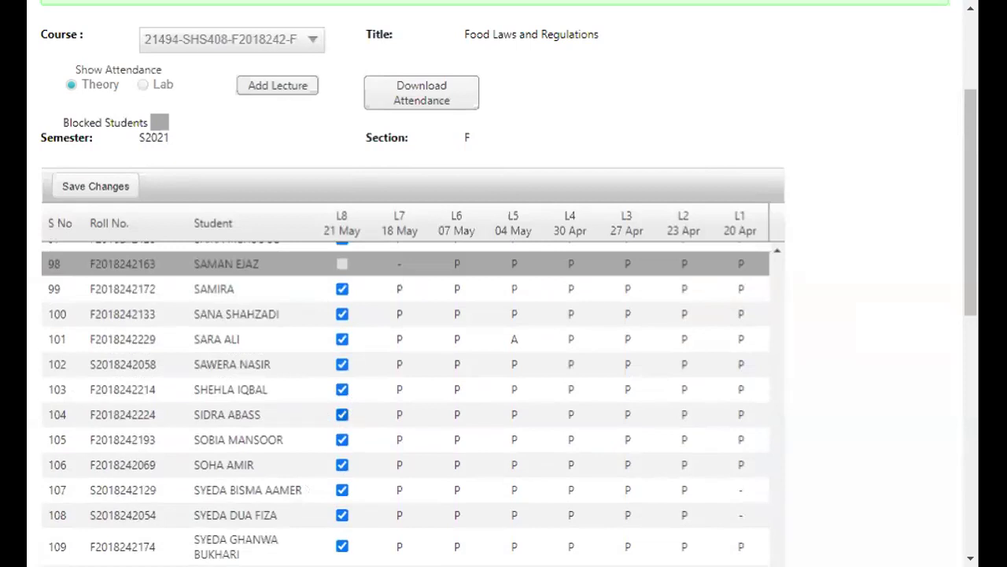
pyautogui.click(342, 414)
pyautogui.scroll(-2, 312, 483)
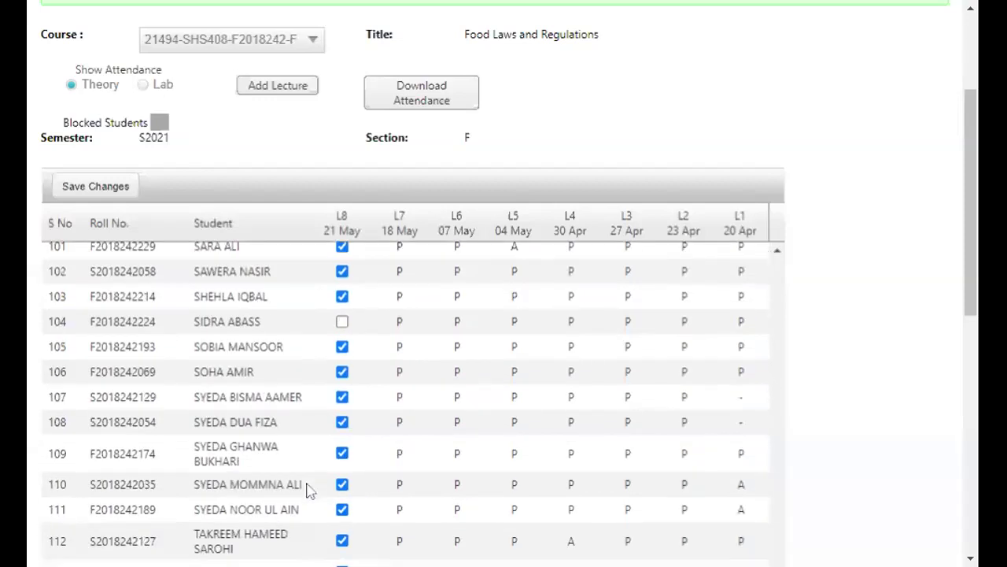
pyautogui.click(342, 397)
pyautogui.scroll(-2, 344, 451)
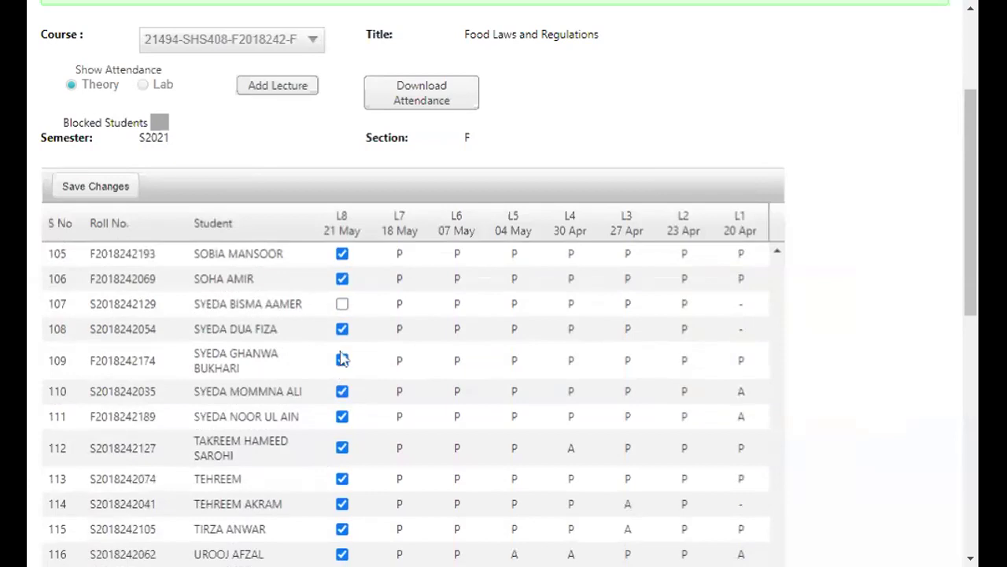
# - Set the students with S No 104 and 107 back to present for lecture L8 on 21 May
pyautogui.scroll(2, 338, 287)
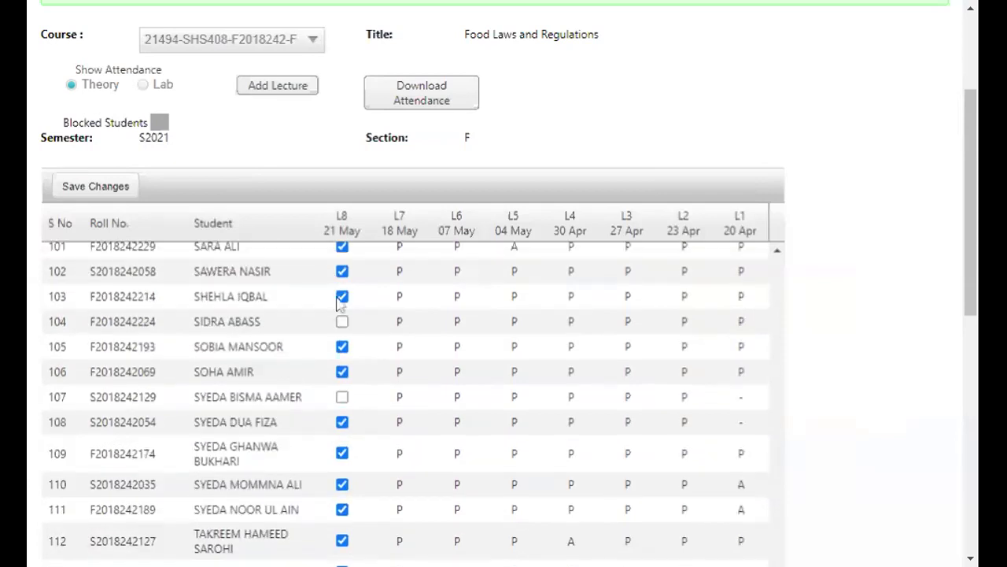
pyautogui.click(342, 321)
pyautogui.scroll(-2, 252, 461)
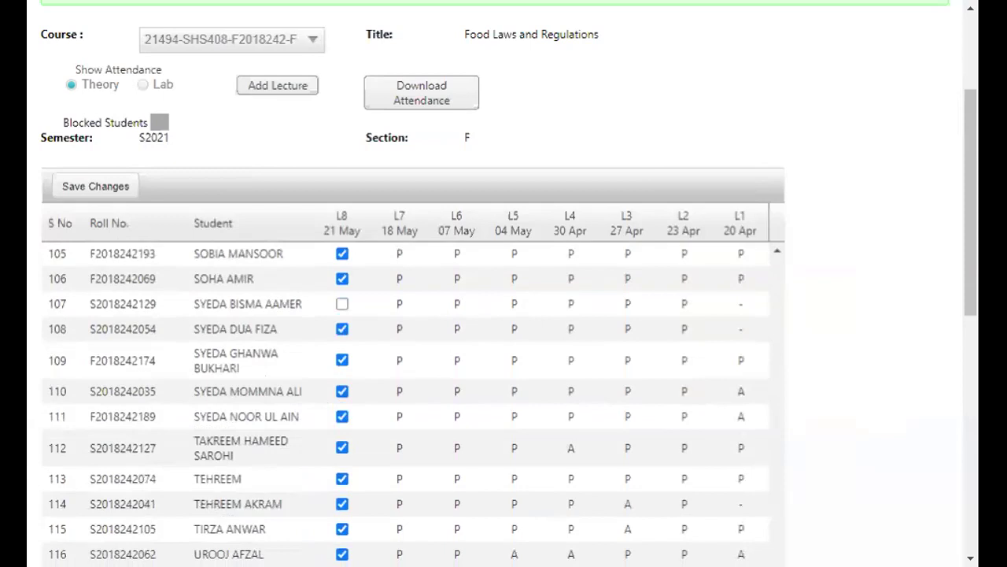
pyautogui.click(342, 304)
# - Mark the students with S No 116 and 117 absent for lecture L8 on 21 May
pyautogui.scroll(-1, 251, 447)
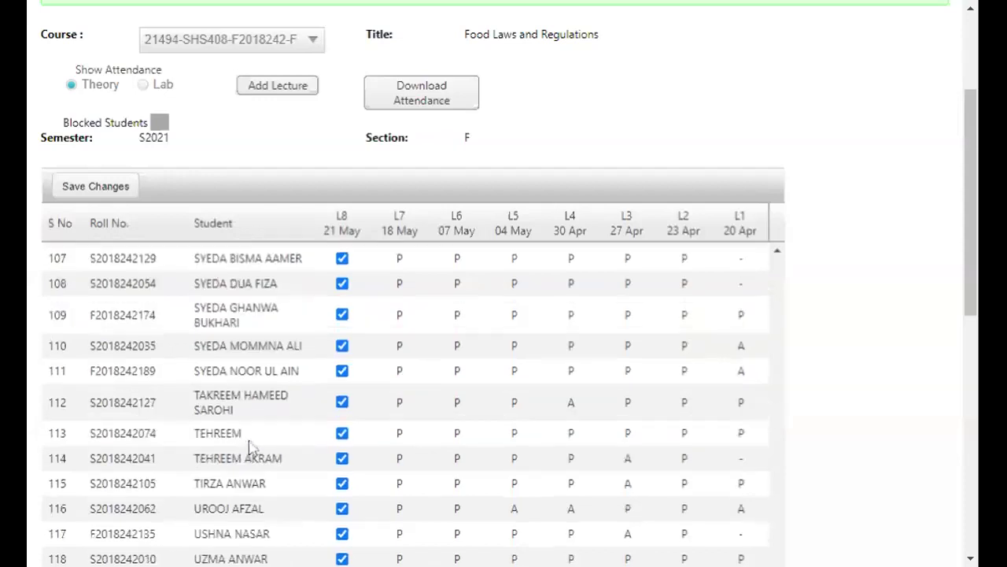
pyautogui.scroll(-1, 301, 427)
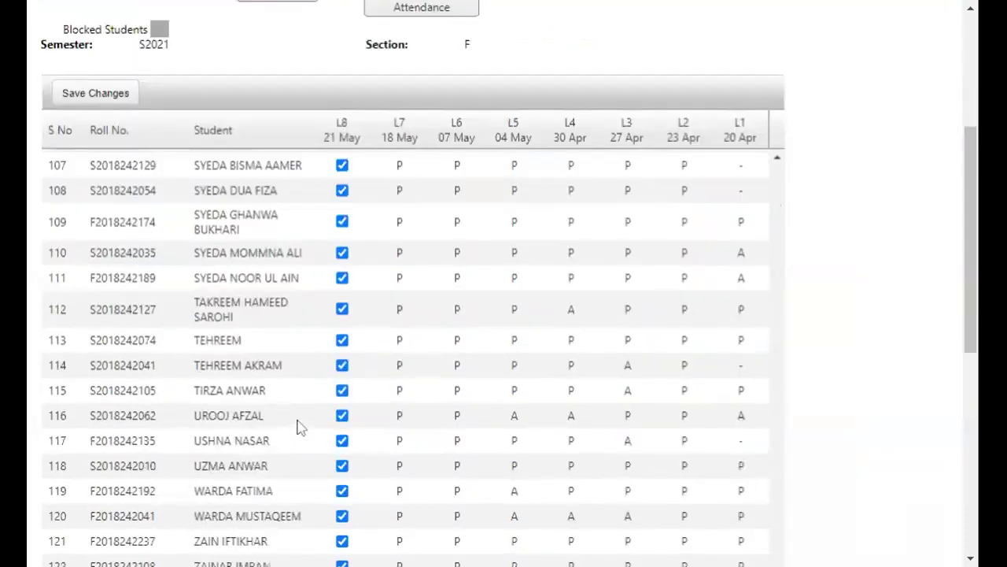
pyautogui.click(342, 390)
pyautogui.click(342, 391)
pyautogui.scroll(-1, 263, 449)
pyautogui.click(343, 323)
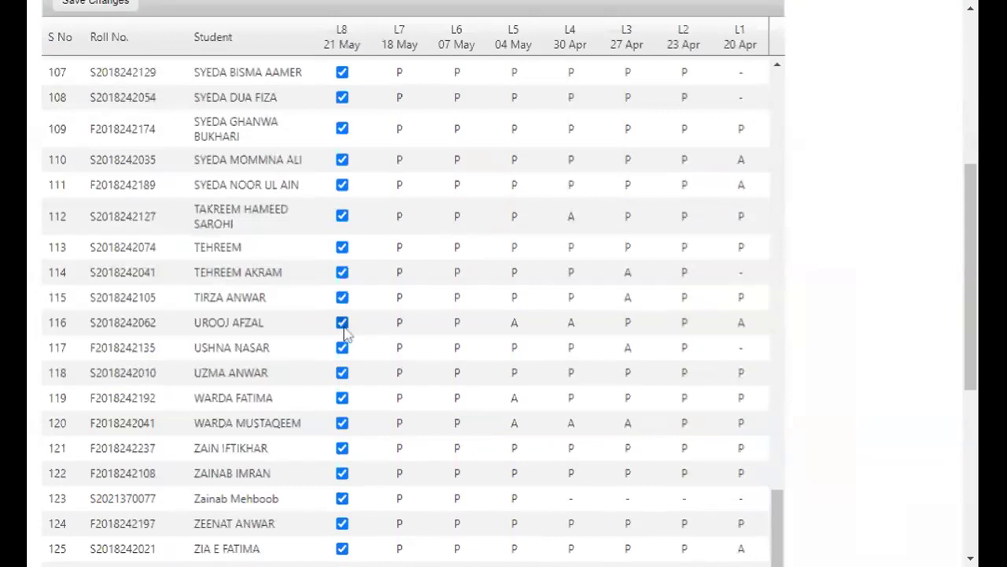
pyautogui.click(343, 324)
pyautogui.click(343, 349)
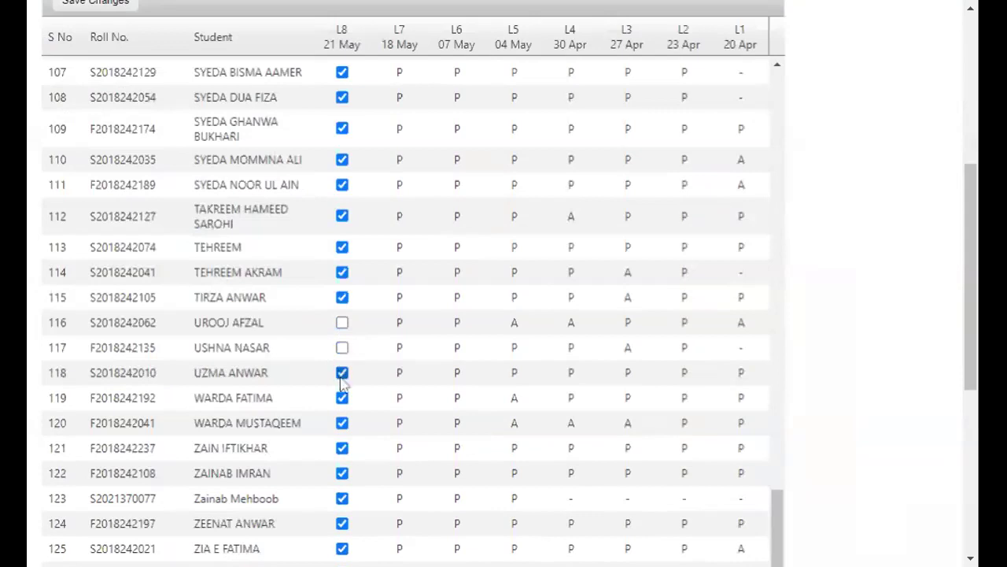
pyautogui.click(343, 424)
pyautogui.click(343, 423)
# - Change the student with S No 33 back to present for lecture L8 on 21 May
pyautogui.scroll(-2, 268, 472)
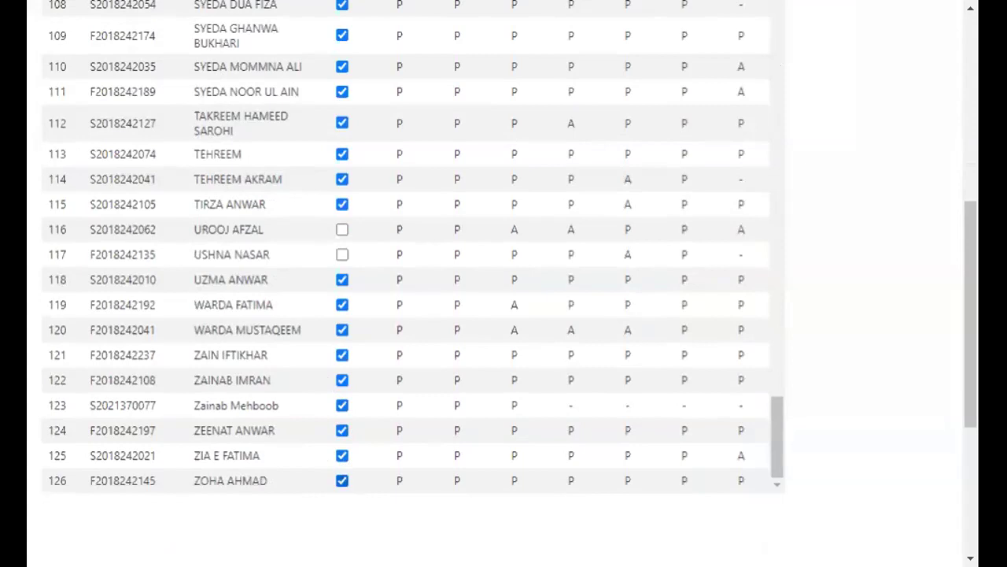
pyautogui.scroll(15, 344, 488)
pyautogui.scroll(3, 344, 488)
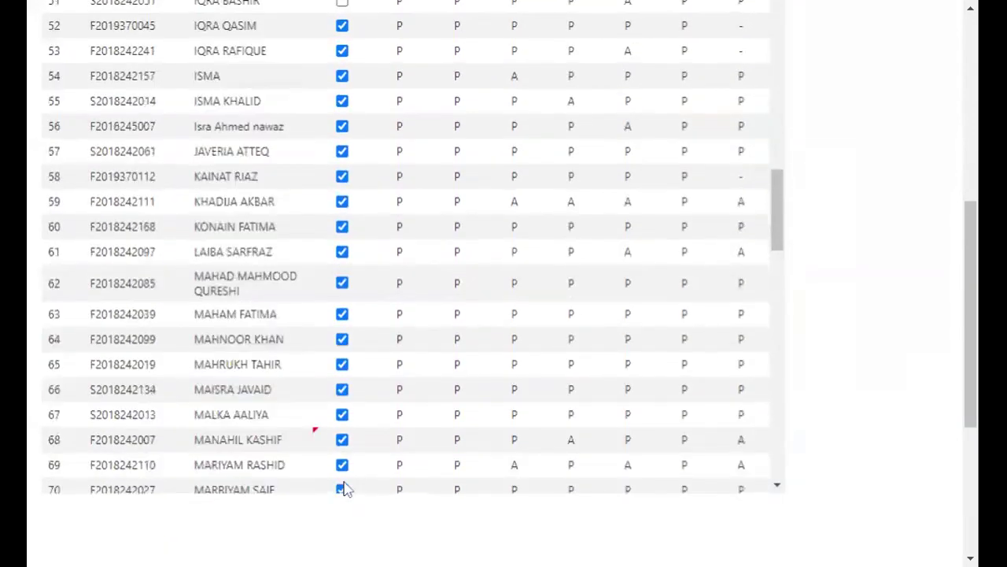
pyautogui.scroll(-2, 307, 475)
pyautogui.scroll(11, 306, 475)
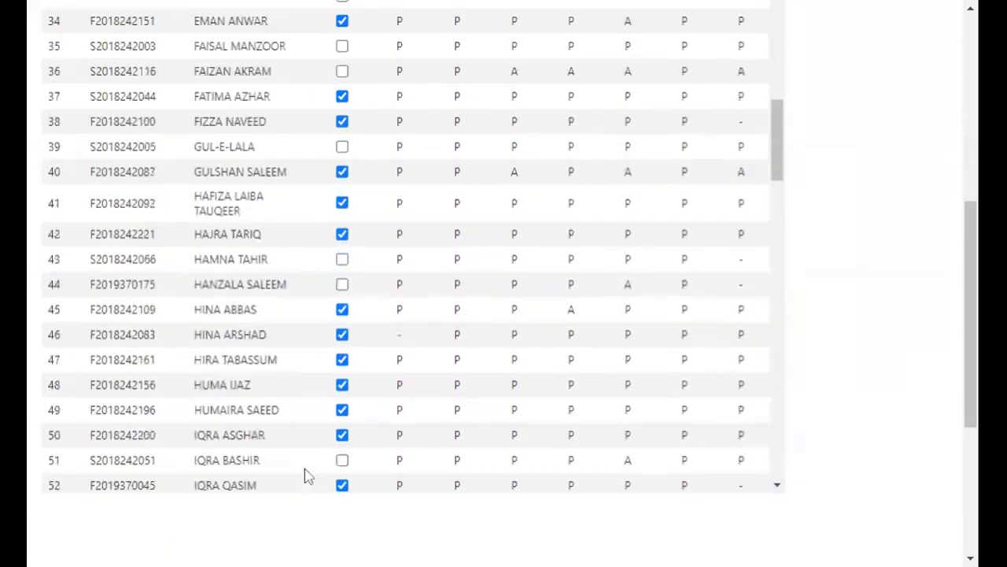
pyautogui.scroll(4, 284, 313)
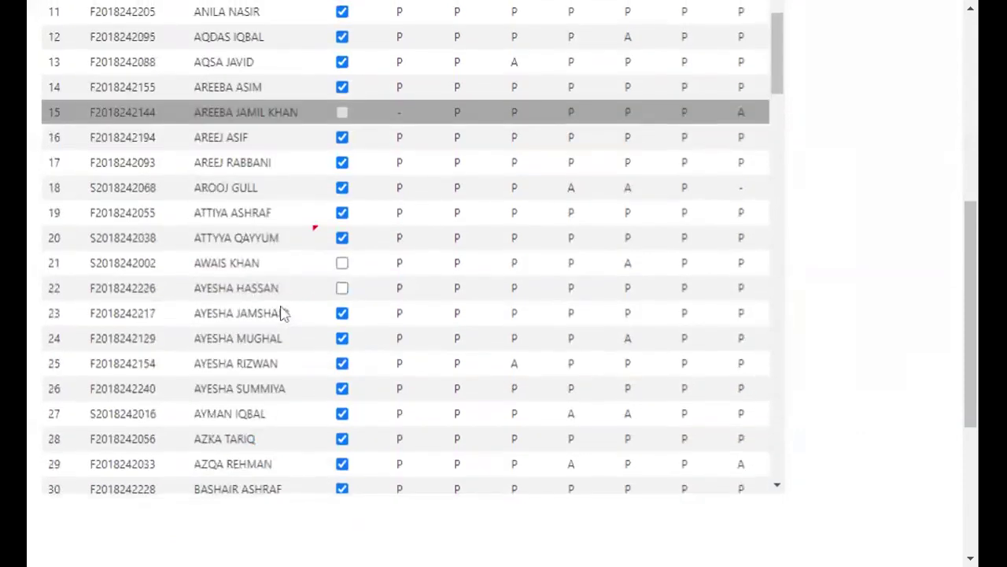
pyautogui.scroll(2, 284, 313)
pyautogui.scroll(-5, 284, 313)
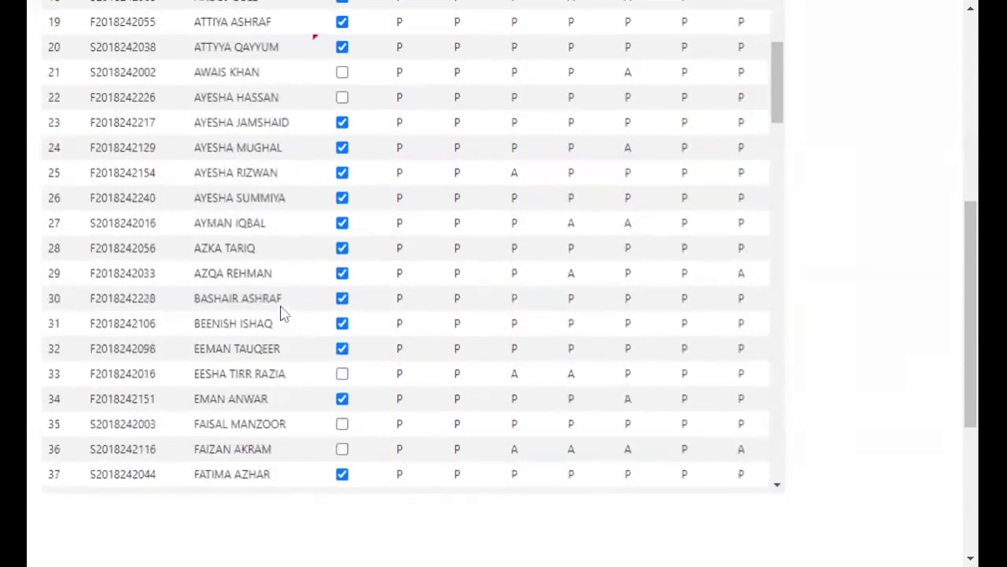
pyautogui.click(343, 374)
# - Change the student with S No 39 back to present for lecture L8 on 21 May
pyautogui.scroll(-5, 315, 396)
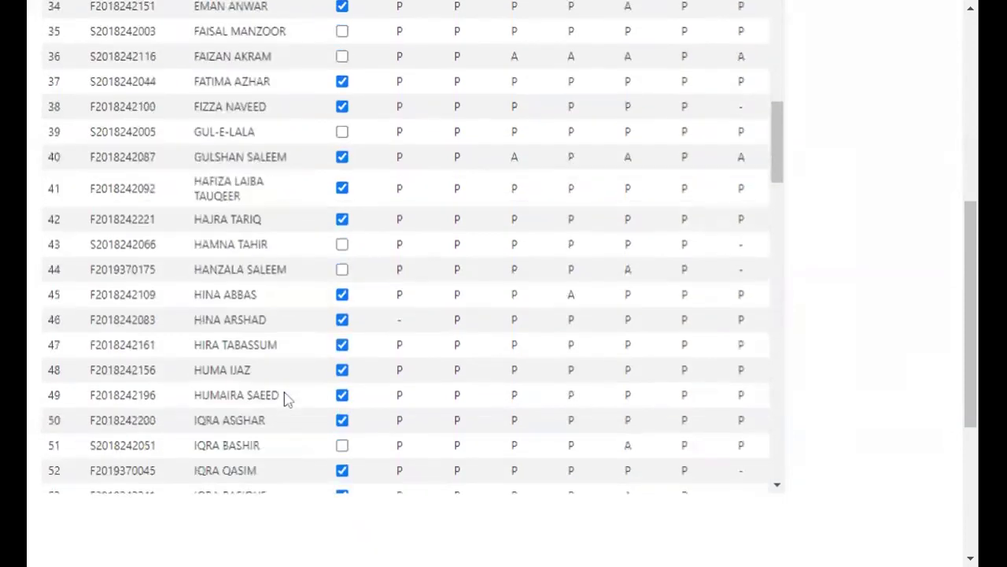
pyautogui.scroll(-1, 288, 399)
pyautogui.scroll(8, 287, 399)
pyautogui.scroll(-1, 287, 399)
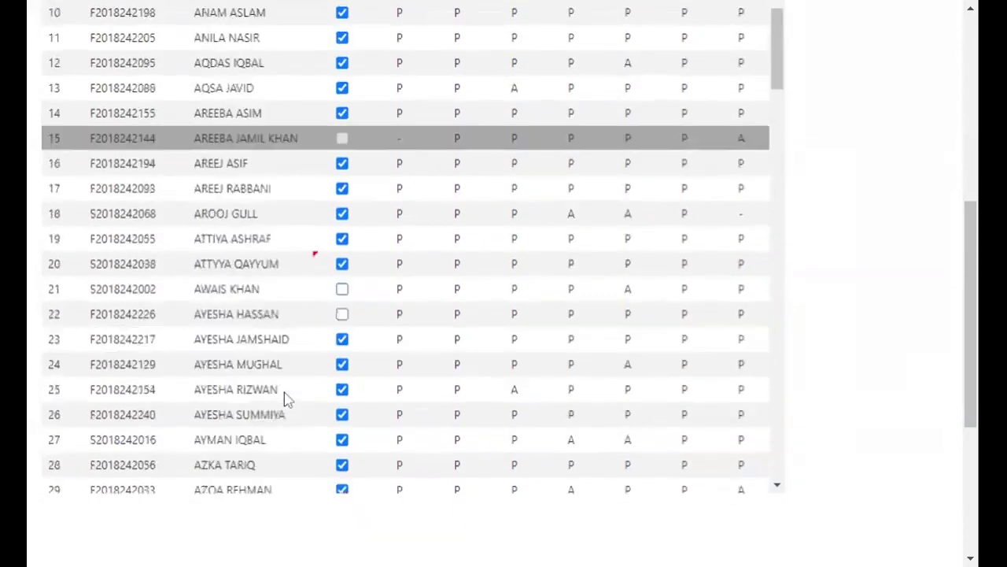
pyautogui.scroll(-8, 288, 399)
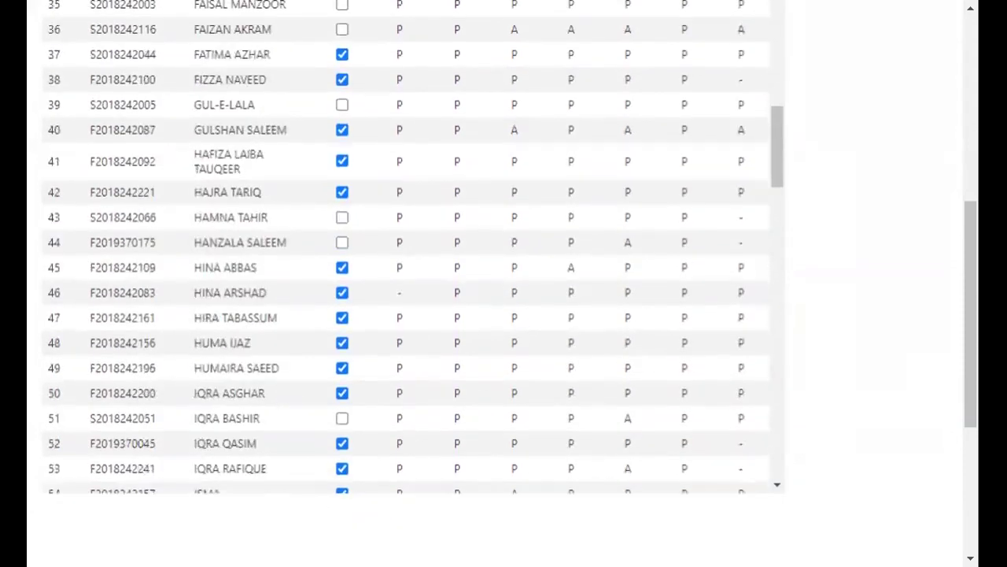
pyautogui.click(342, 105)
# - Change the student with S No 36 back to present for lecture L8 on 21 May
pyautogui.scroll(2, 337, 223)
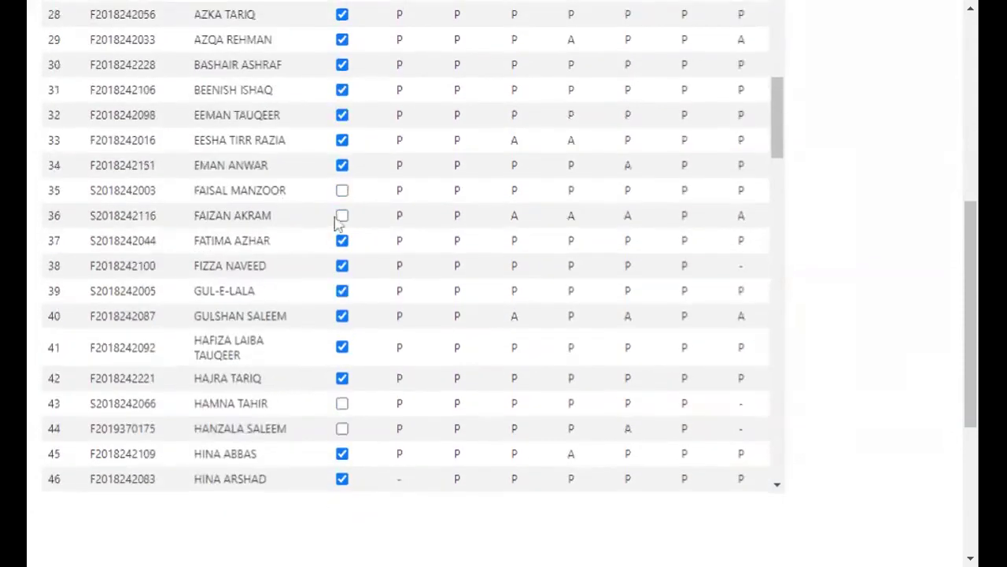
pyautogui.scroll(-2, 341, 227)
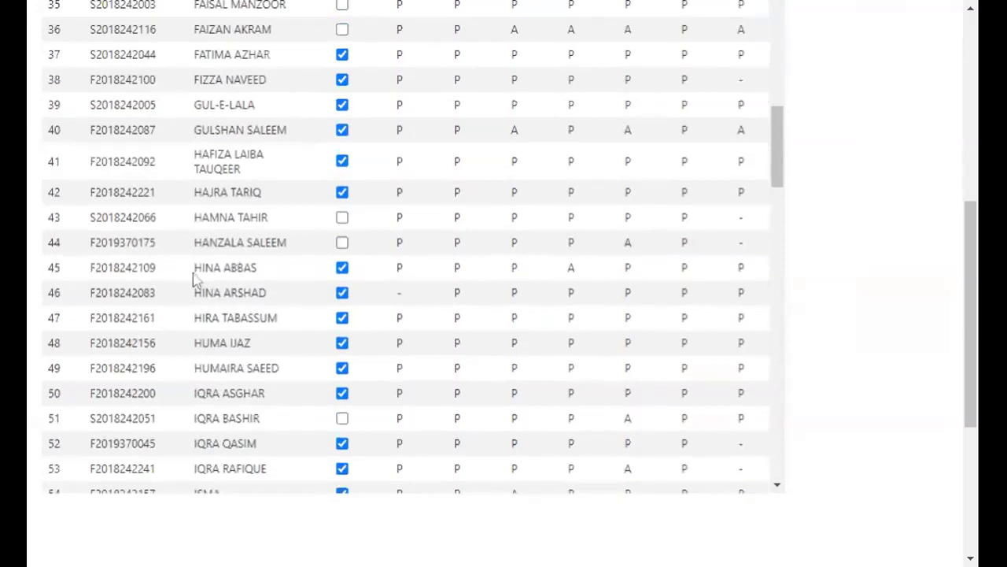
pyautogui.scroll(-2, 313, 178)
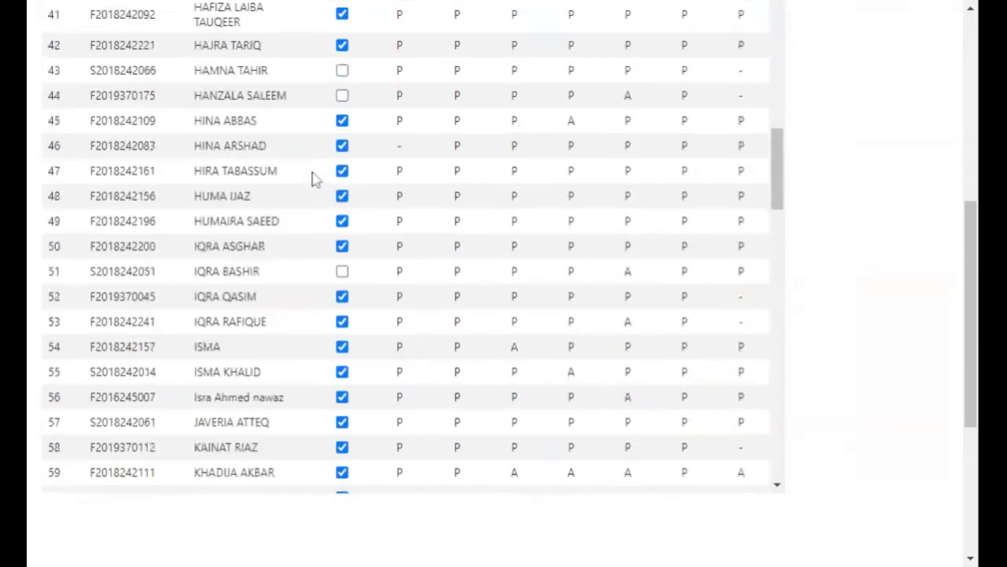
pyautogui.scroll(4, 315, 175)
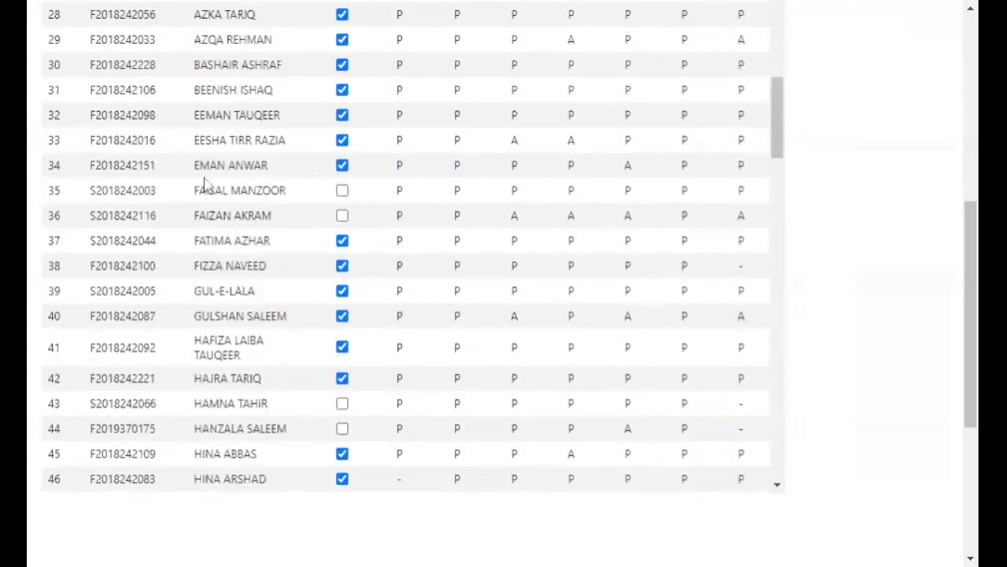
pyautogui.scroll(-3, 204, 182)
pyautogui.scroll(3, 208, 184)
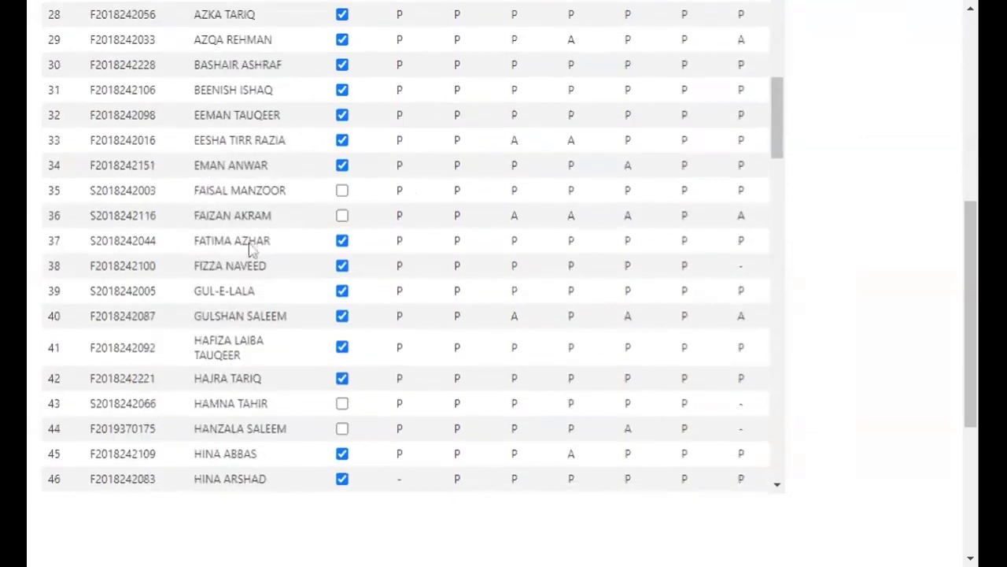
pyautogui.click(340, 211)
# - Review the L8 attendance marks of the remaining students through the end of the list
pyautogui.scroll(-7, 257, 233)
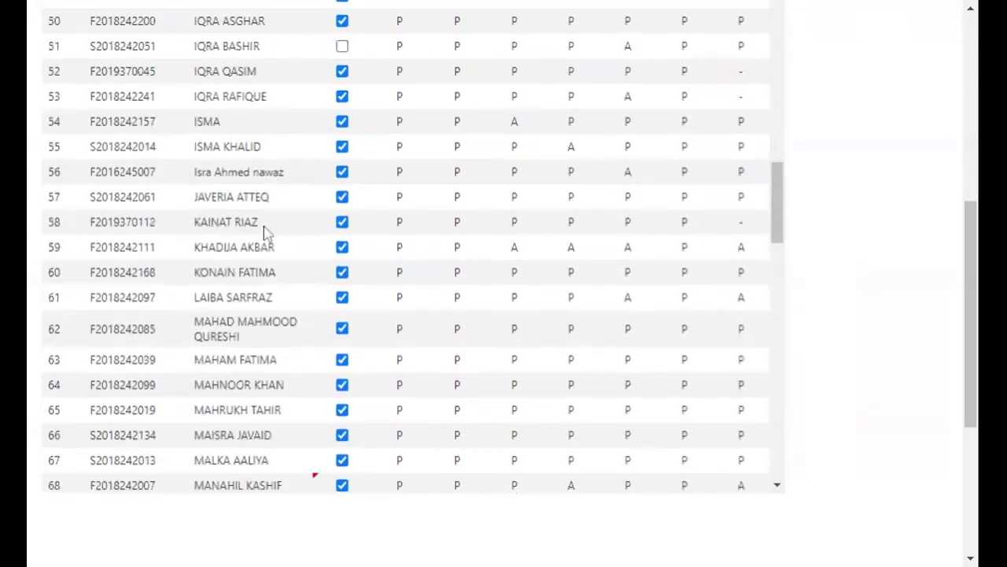
pyautogui.scroll(-7, 265, 232)
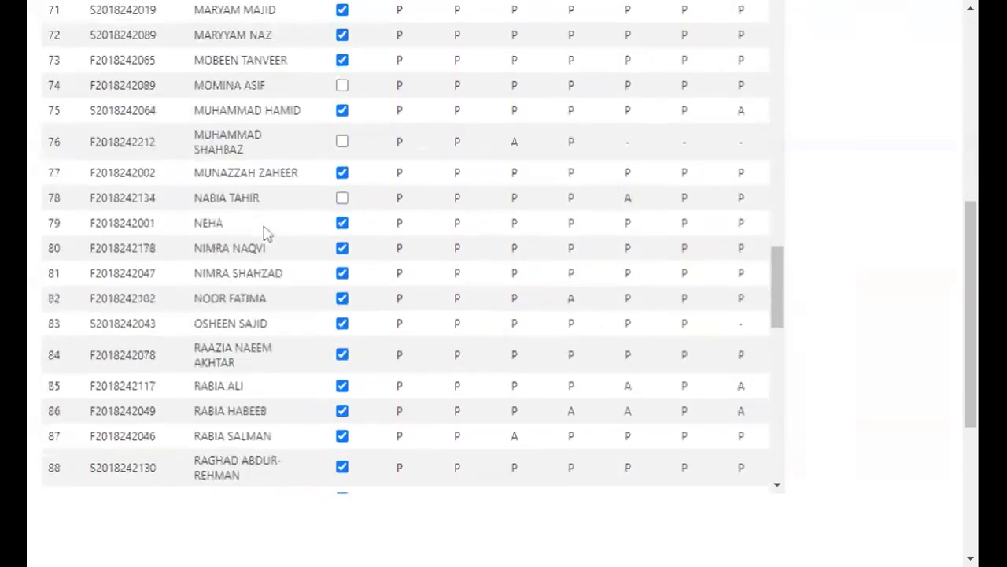
pyautogui.scroll(-8, 265, 233)
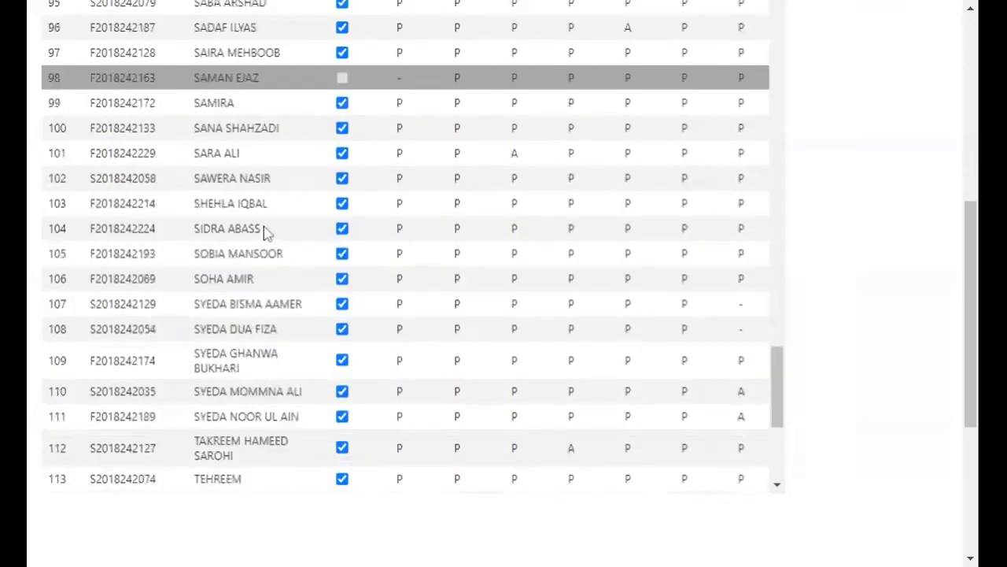
pyautogui.scroll(-8, 264, 233)
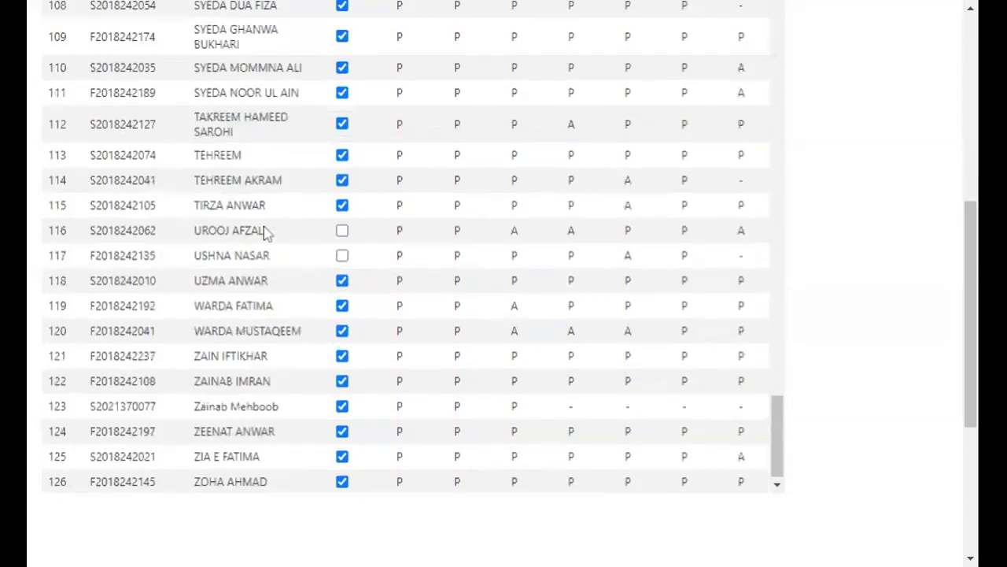
pyautogui.scroll(10, 264, 233)
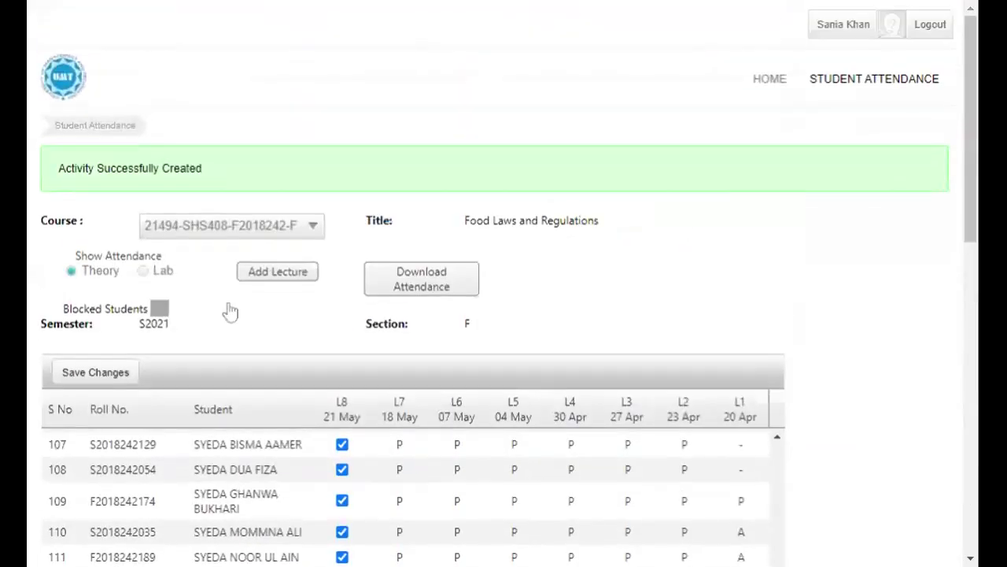
pyautogui.scroll(-1, 201, 421)
pyautogui.scroll(-5, 201, 421)
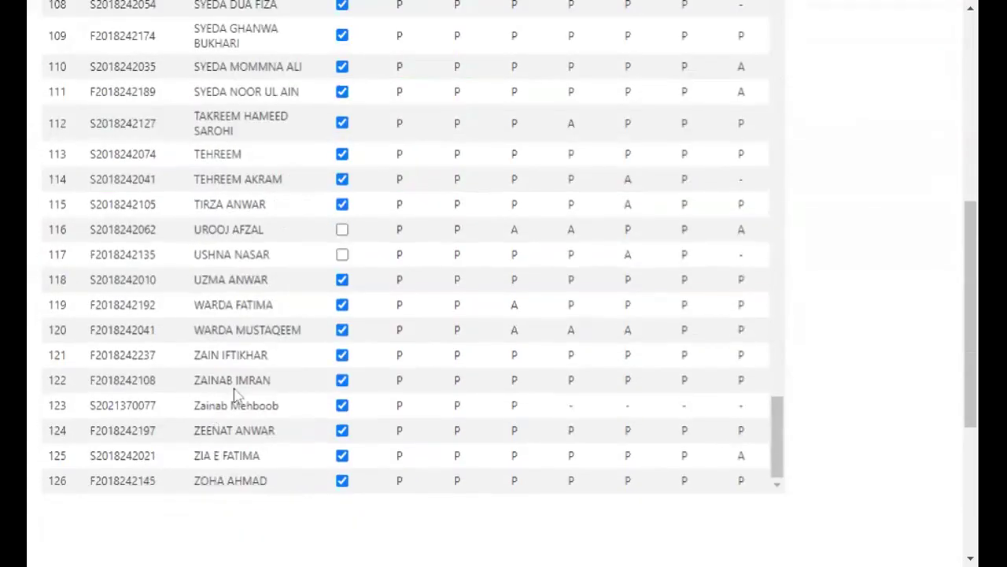
# - Change the student with S No 74 back to present for lecture L8 on 21 May
pyautogui.scroll(5, 244, 394)
pyautogui.scroll(3, 259, 262)
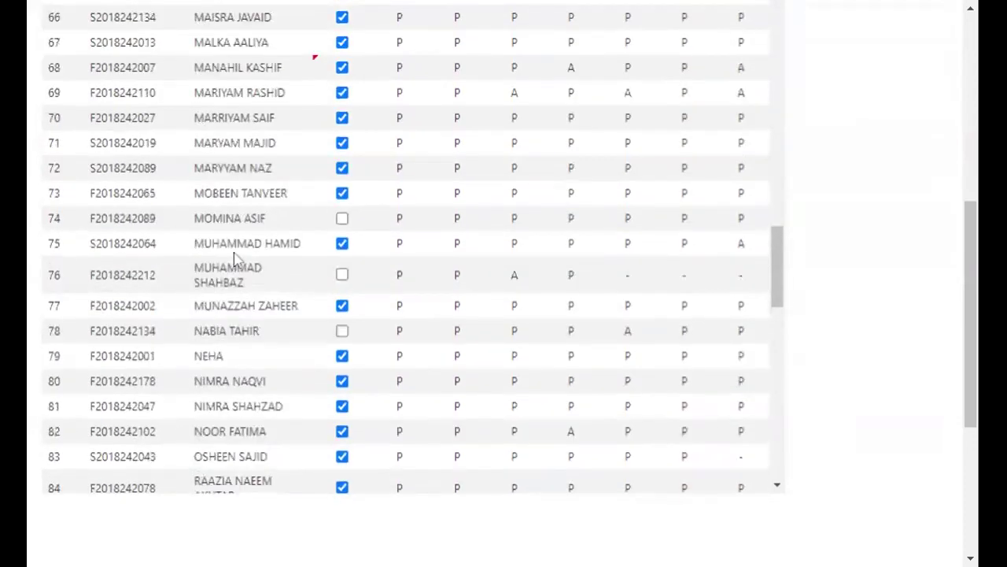
pyautogui.scroll(3, 236, 262)
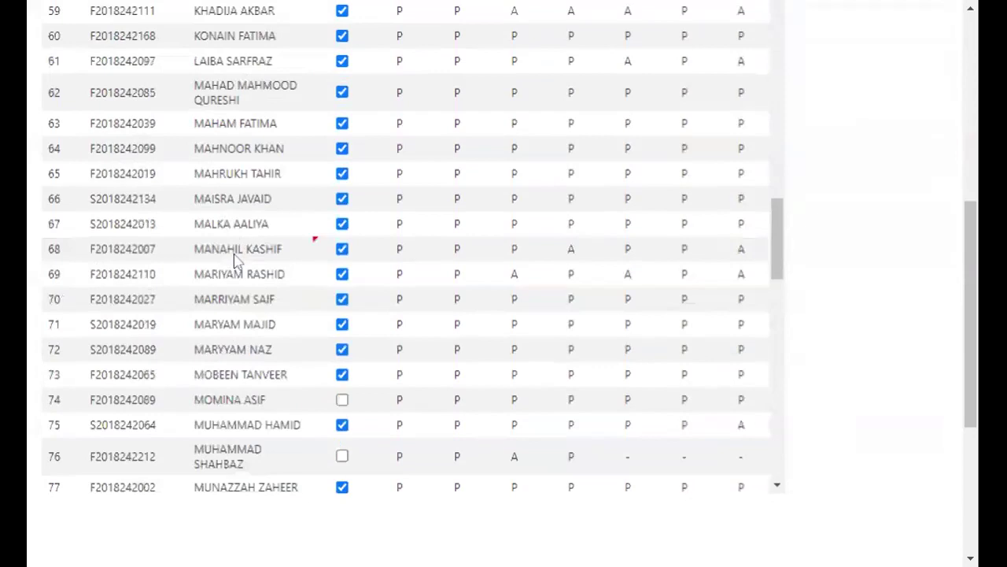
pyautogui.scroll(5, 236, 261)
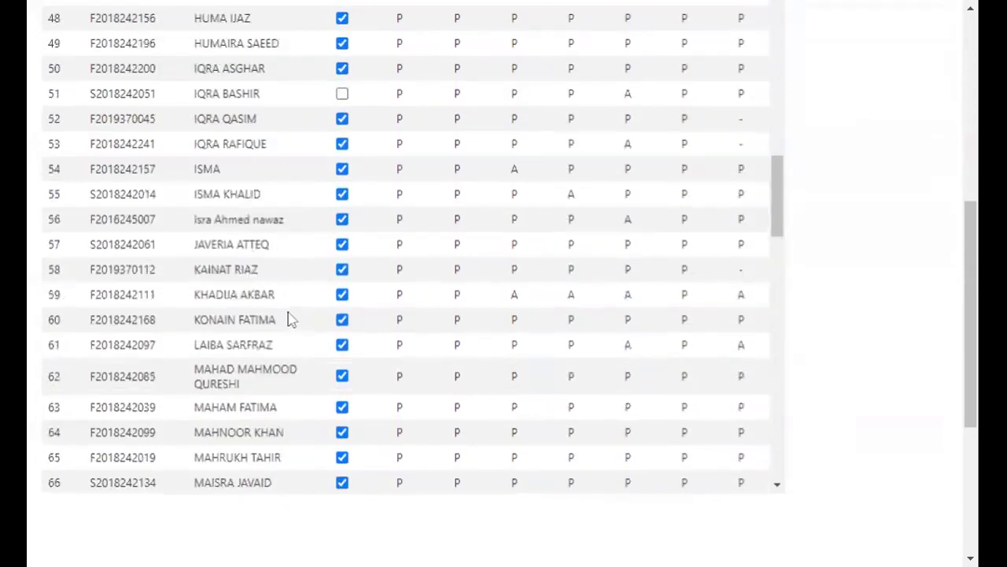
pyautogui.scroll(-5, 289, 319)
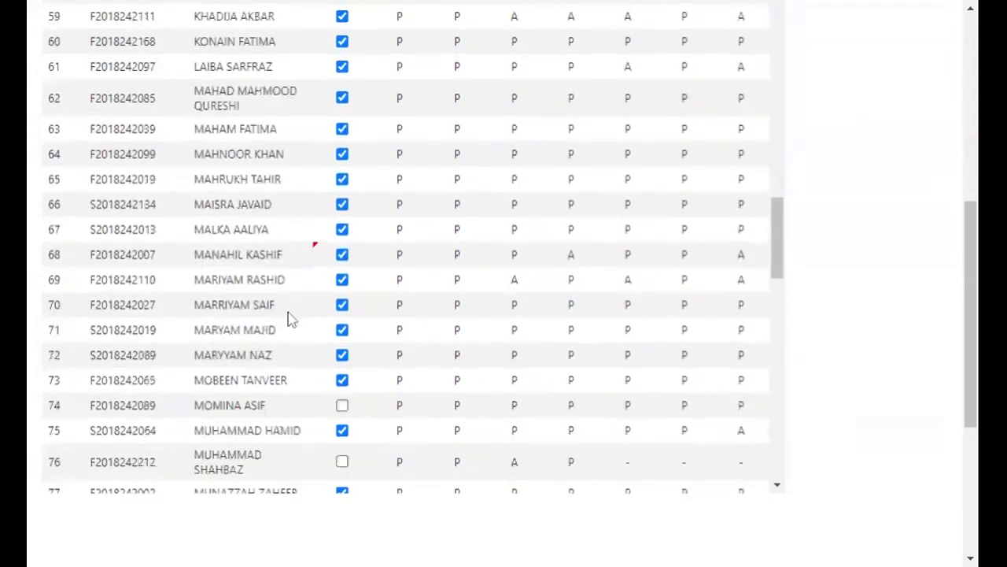
pyautogui.click(342, 405)
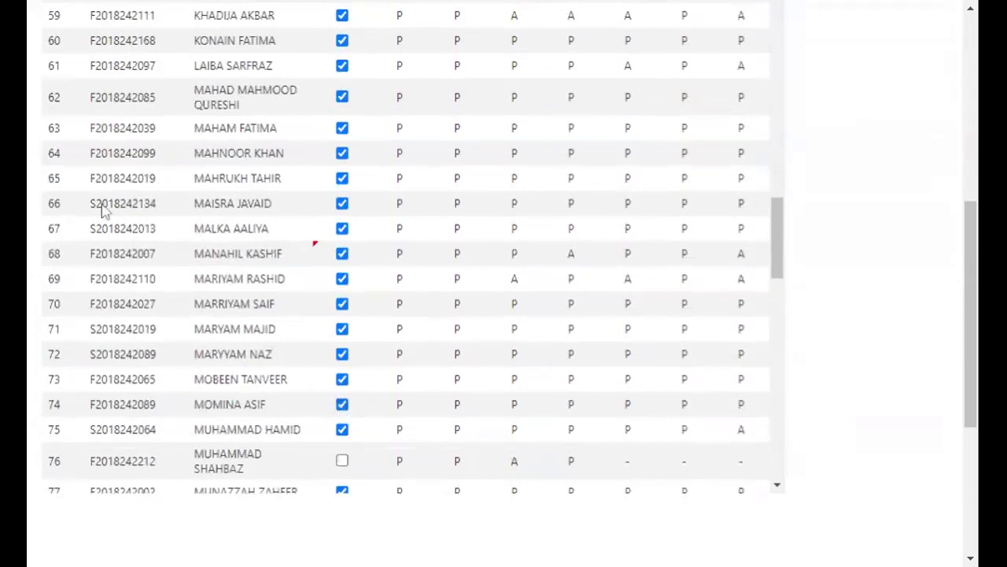
pyautogui.scroll(-6, 109, 222)
pyautogui.scroll(-1, 110, 226)
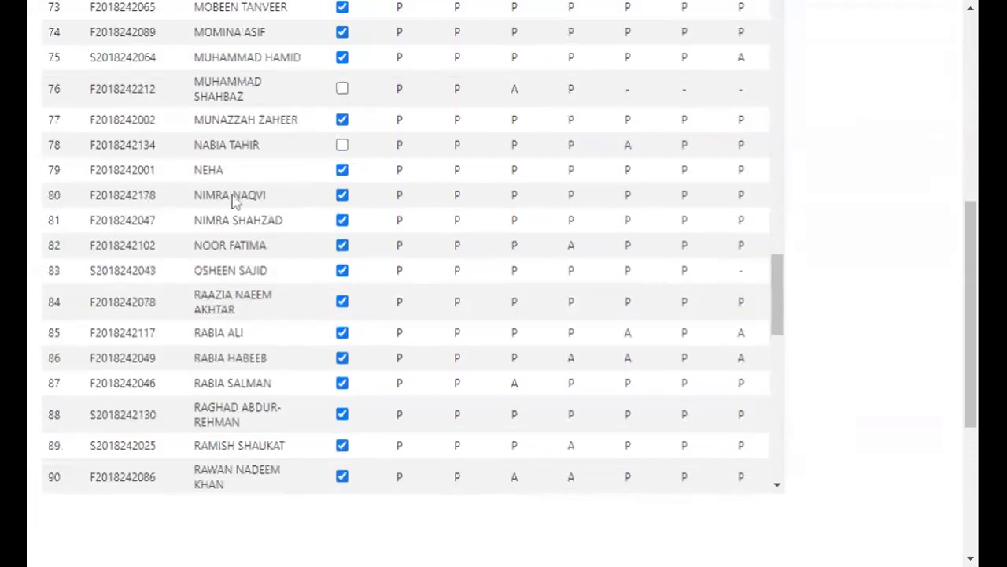
# - Change the student with S No 117 back to present for lecture L8 on 21 May
pyautogui.scroll(2, 233, 201)
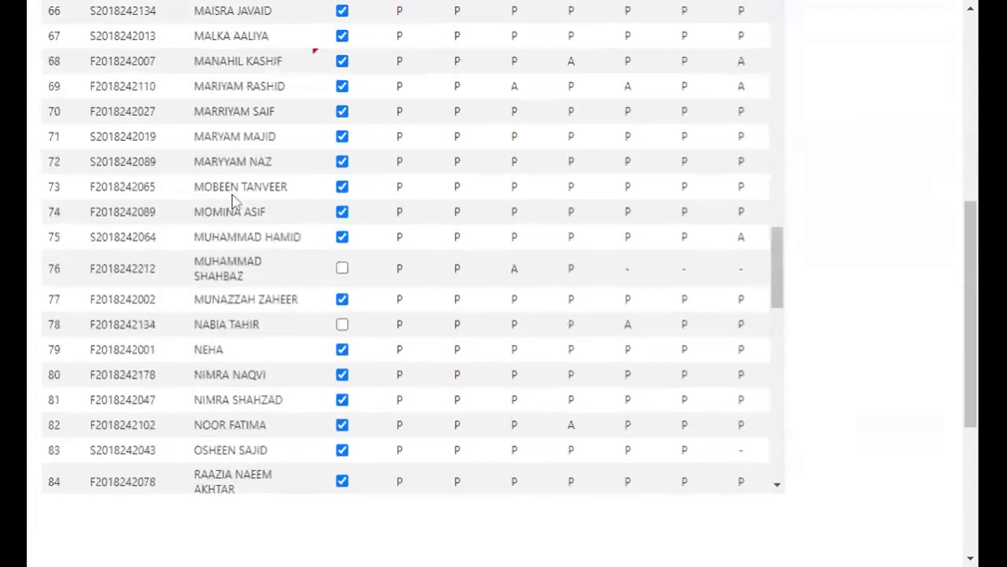
pyautogui.scroll(1, 267, 260)
pyautogui.scroll(-2, 274, 366)
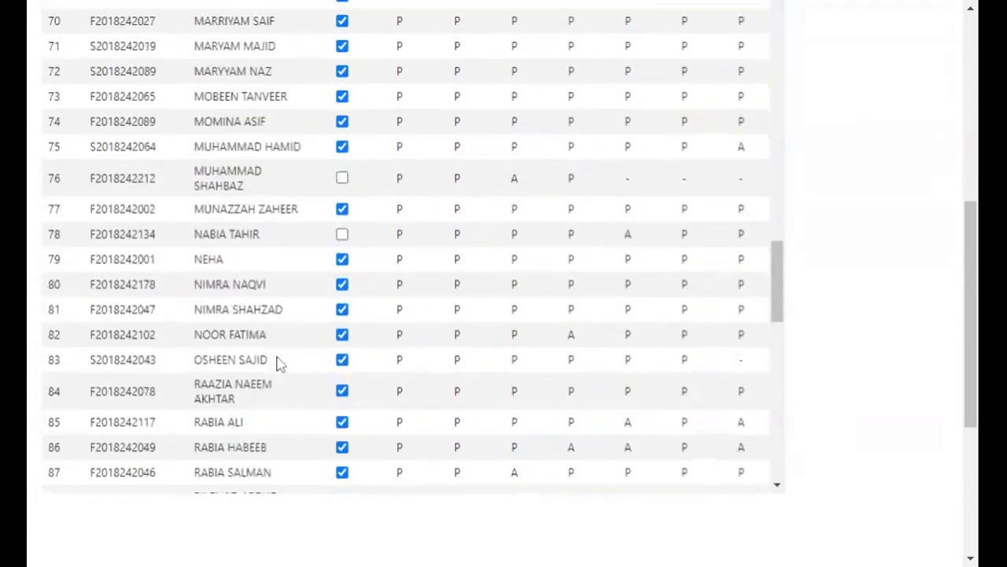
pyautogui.scroll(-6, 279, 363)
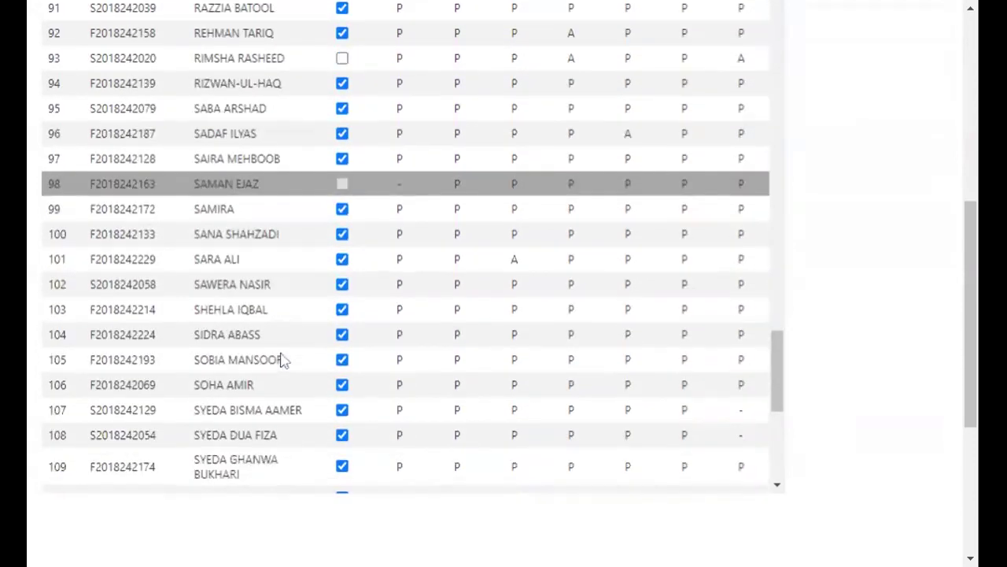
pyautogui.scroll(-4, 283, 360)
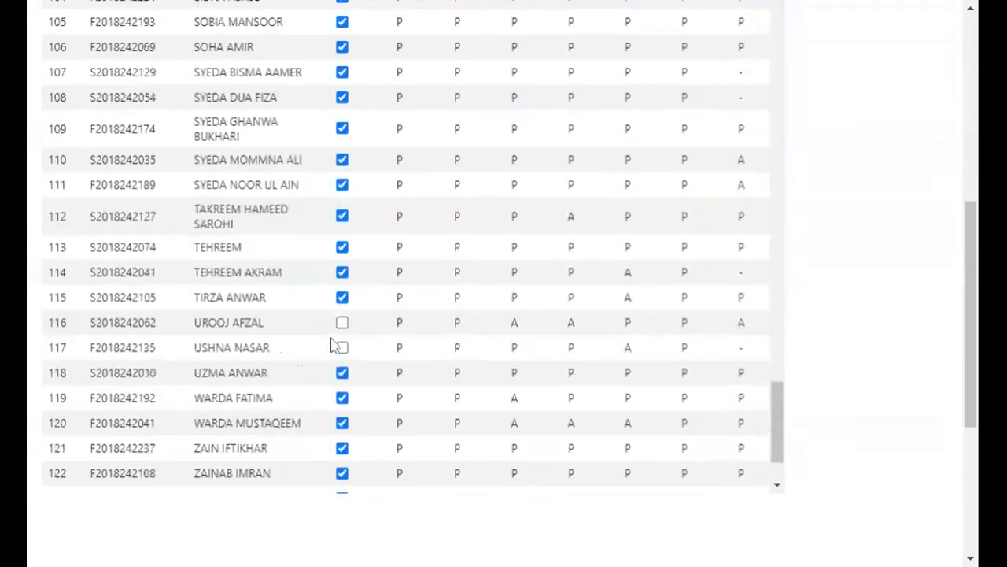
pyautogui.click(341, 347)
pyautogui.scroll(-1, 250, 318)
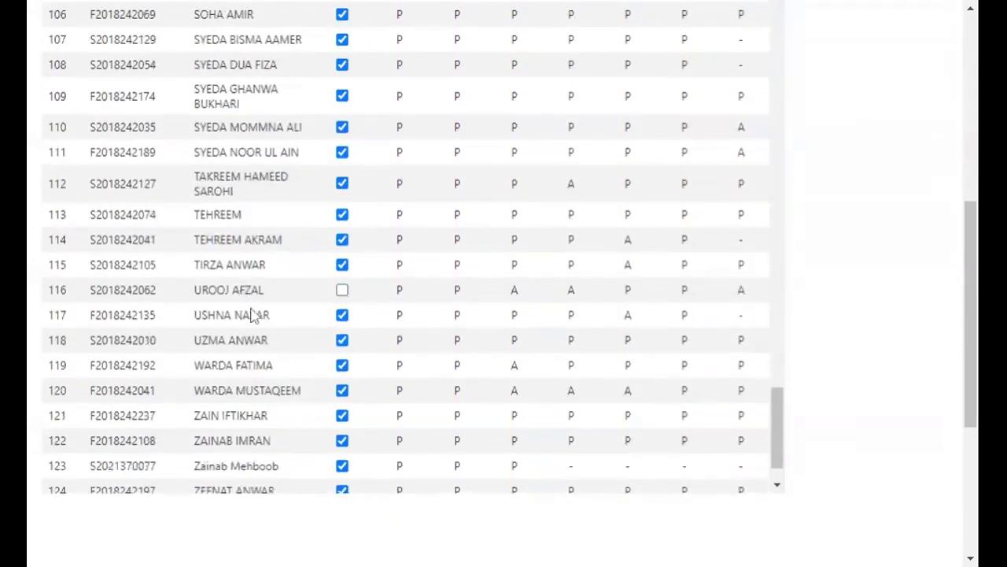
# - Save the attendance changes for lecture L8 on 21 May in Food Laws and Regulations, section F
pyautogui.scroll(-2, 252, 315)
pyautogui.scroll(7, 251, 315)
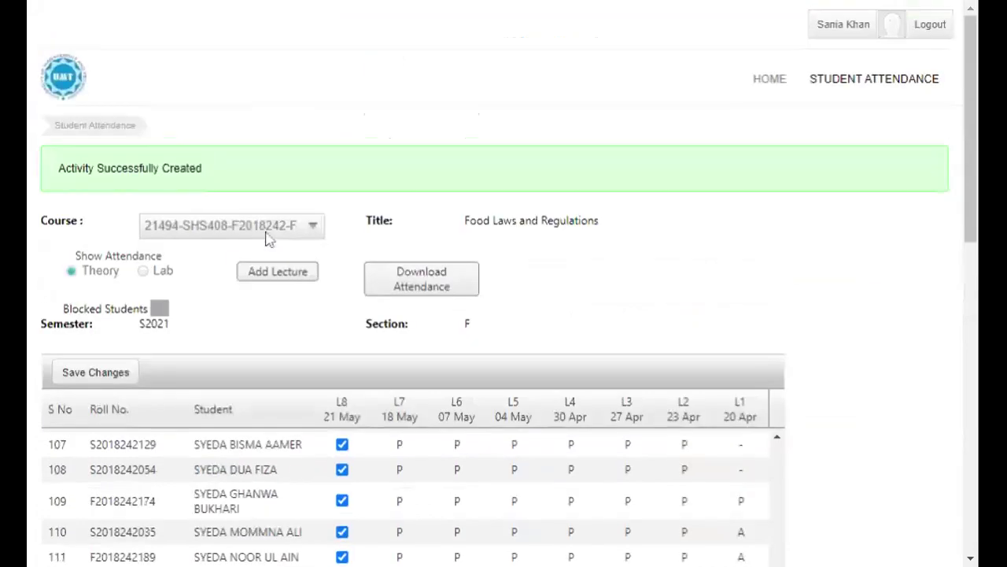
pyautogui.click(82, 380)
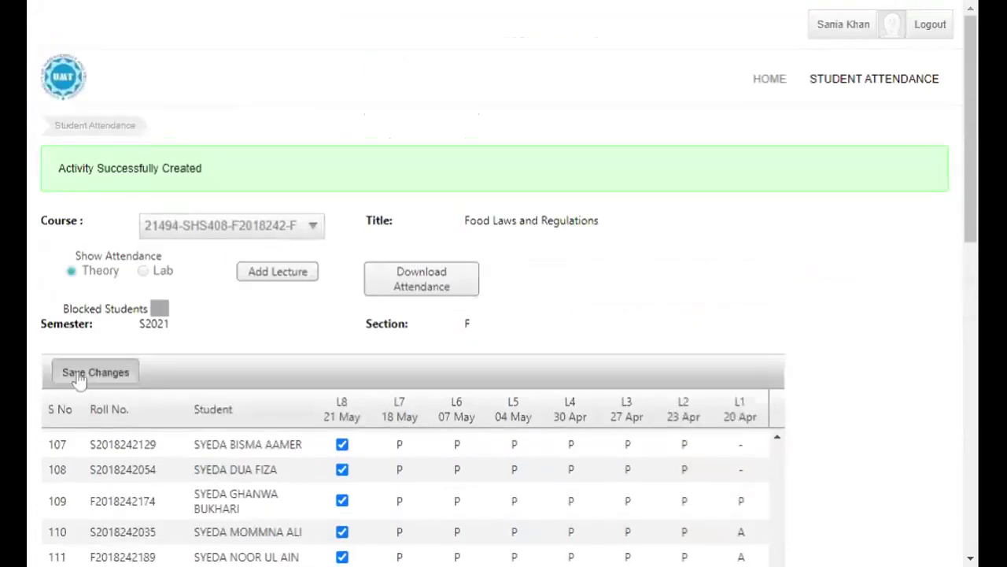
pyautogui.click(78, 378)
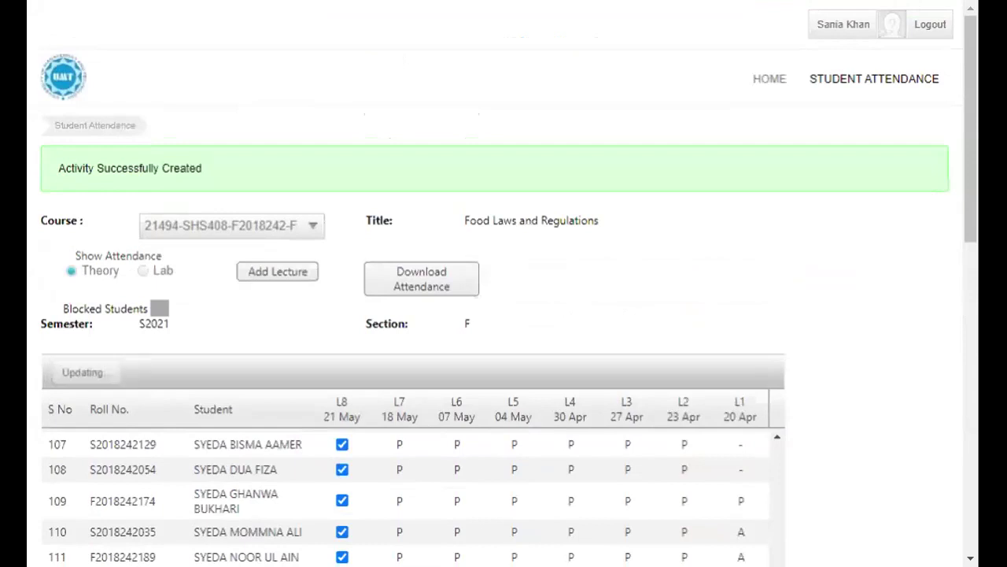